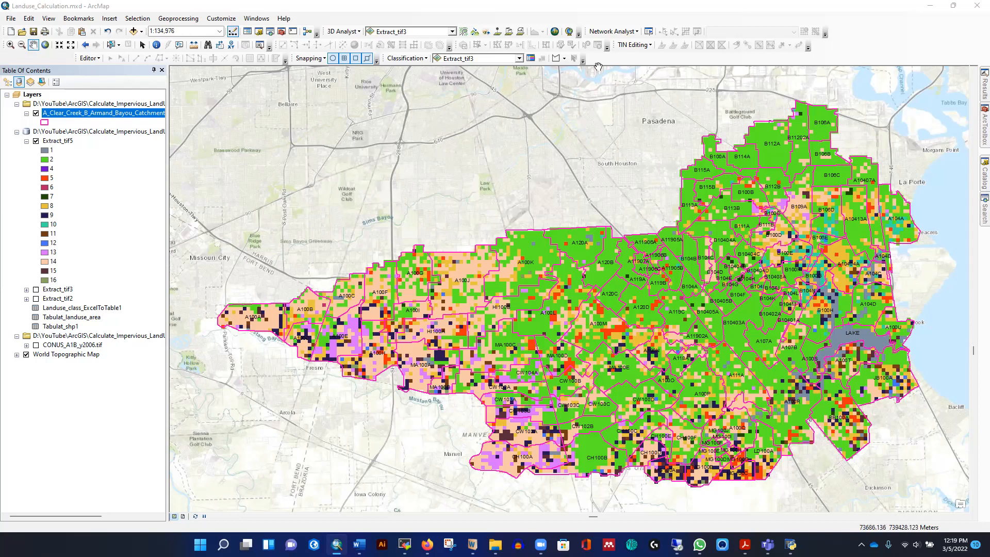
- Open the Files folder inside the Calculate_Impervious_LandUseMap project folder in File Explorer
mouse_move(495, 544)
click(771, 497)
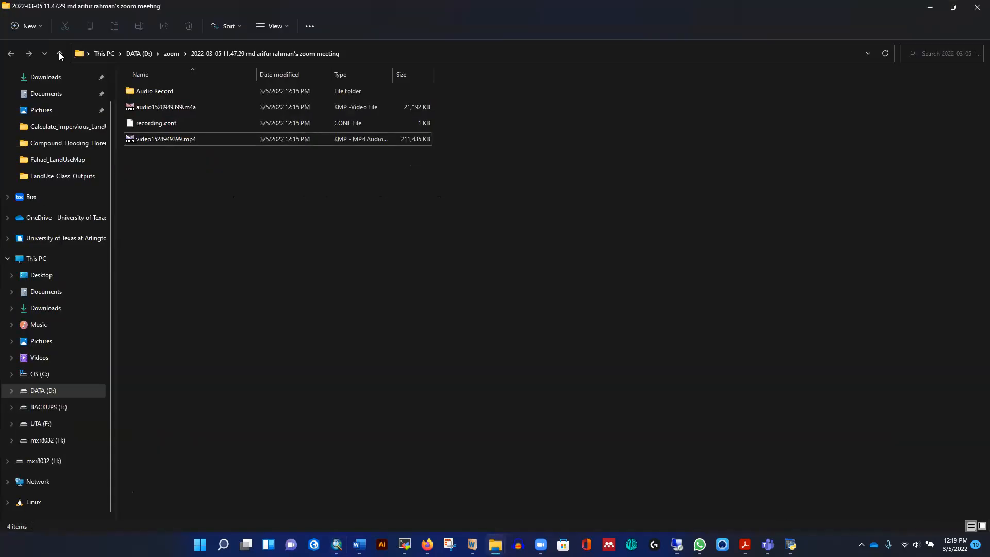
click(931, 8)
mouse_move(495, 545)
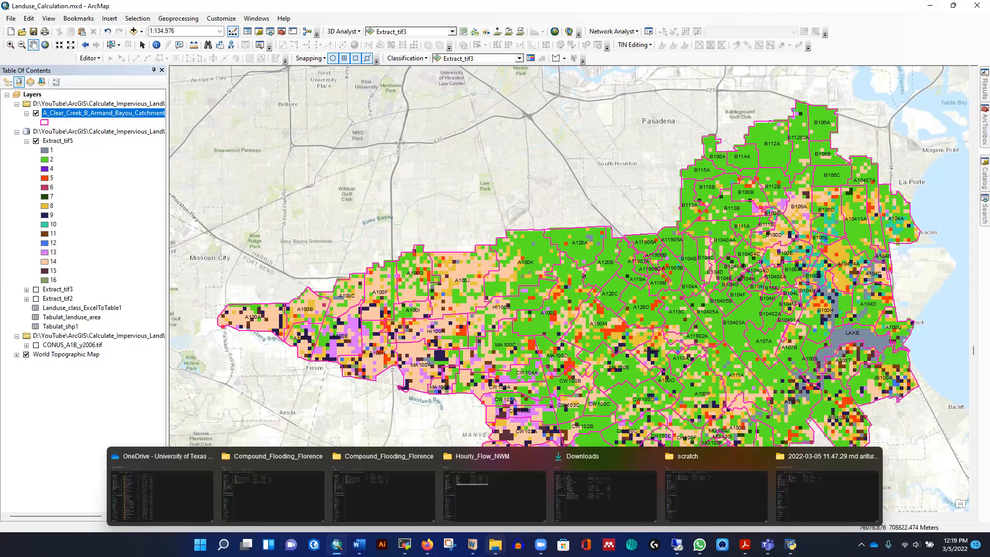
click(715, 493)
click(60, 54)
click(60, 53)
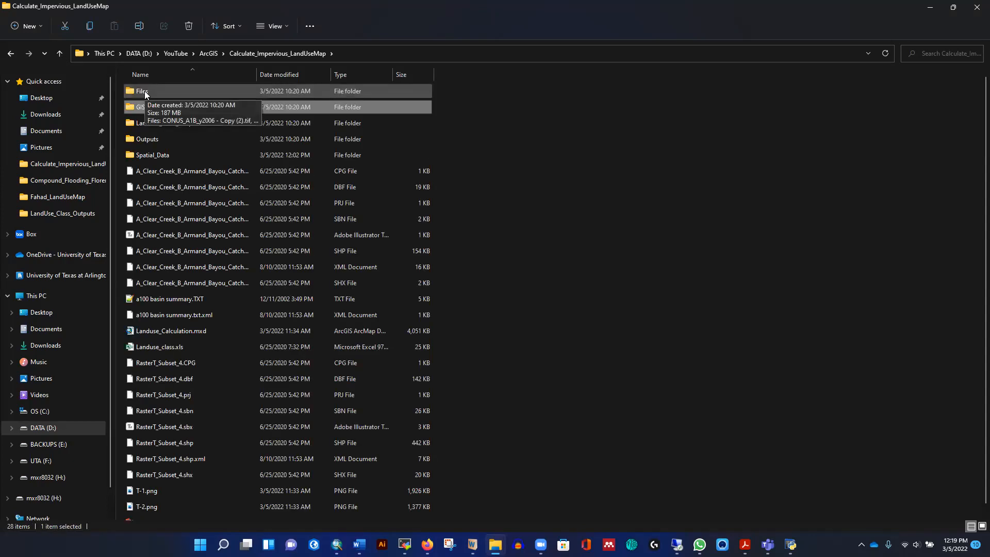
double_click(144, 91)
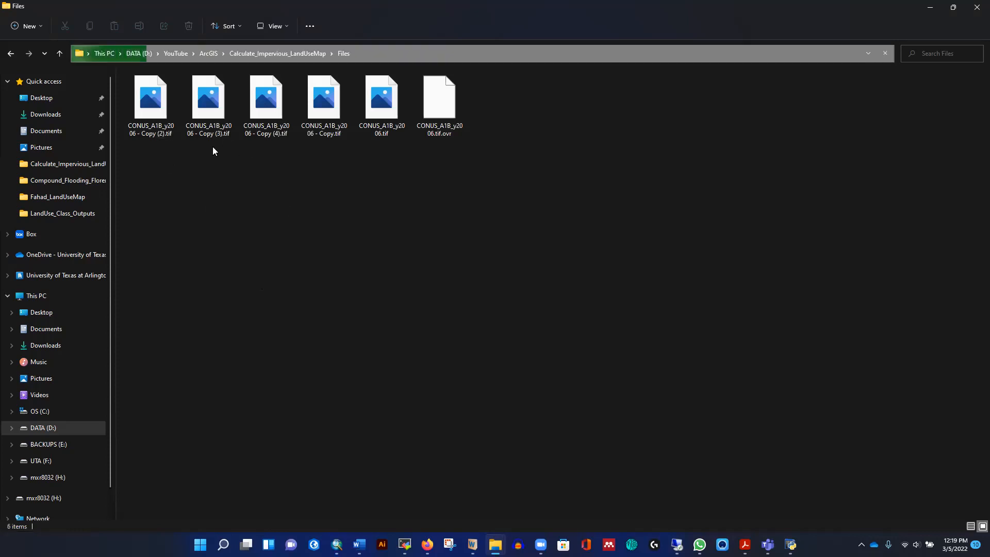
- Show the land-use raster copies in the Files folder as extra large icons
right_click(257, 196)
mouse_move(416, 205)
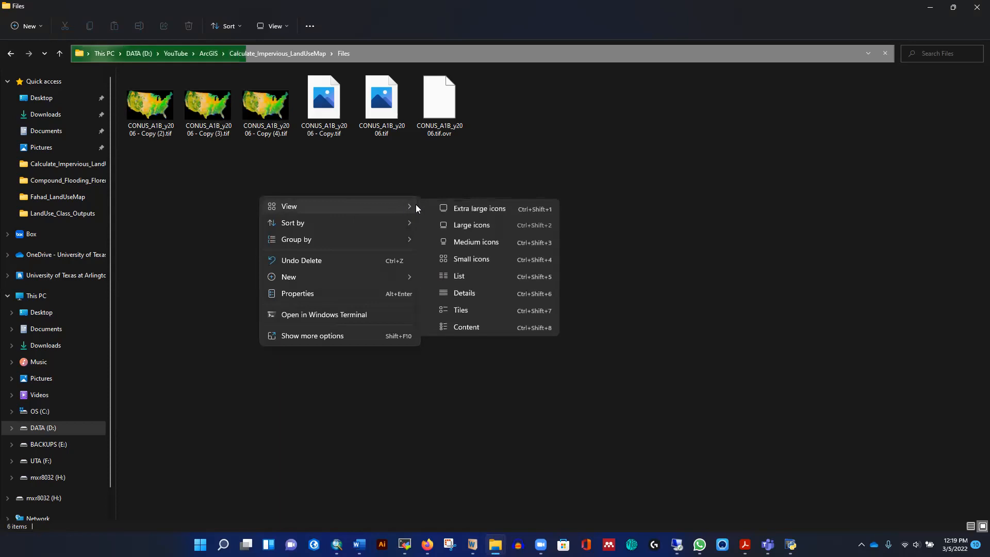
click(467, 208)
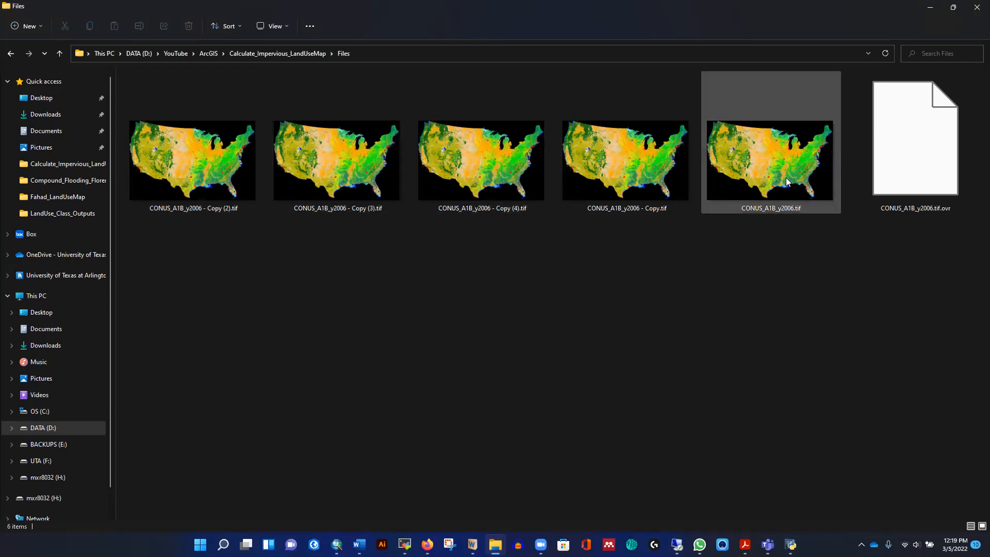
click(929, 11)
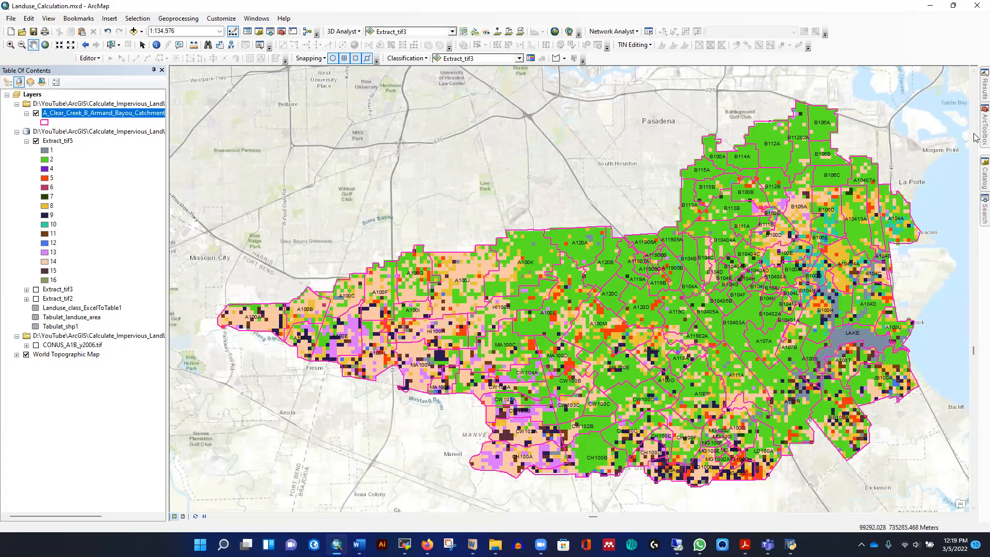
- Open the ArcToolbox and browse down to the Percent Impervious From LULC toolbox
mouse_move(974, 139)
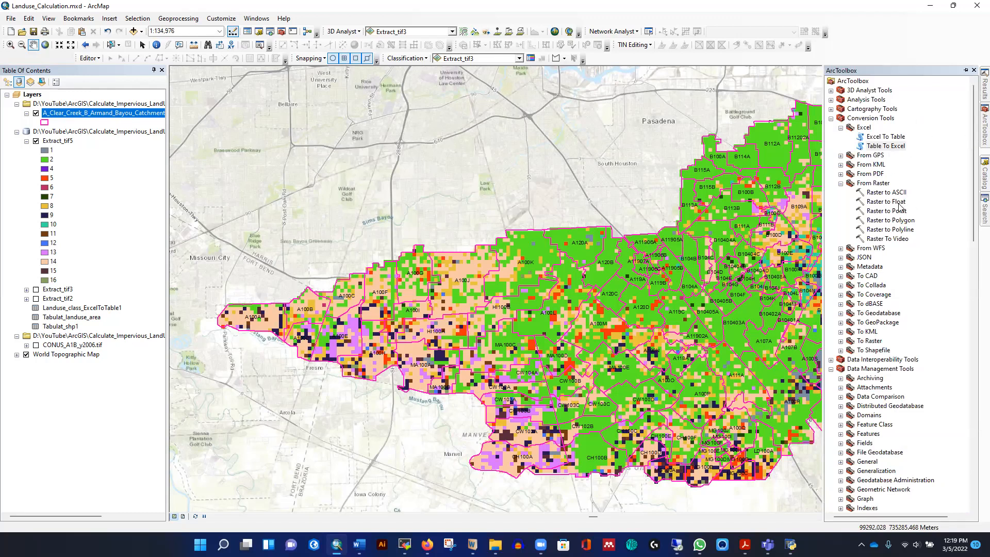
scroll(900, 209, down, 8)
scroll(892, 258, down, 6)
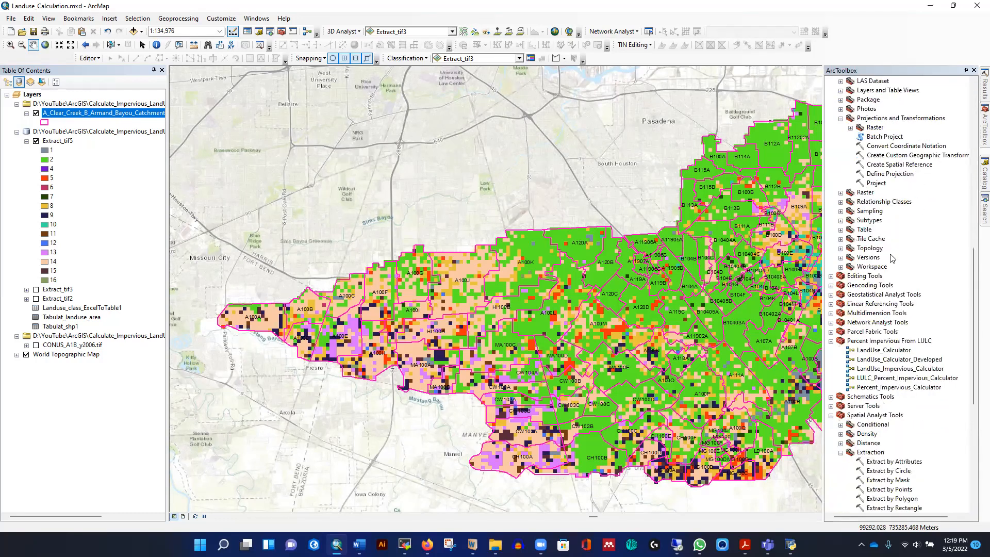
scroll(887, 244, down, 6)
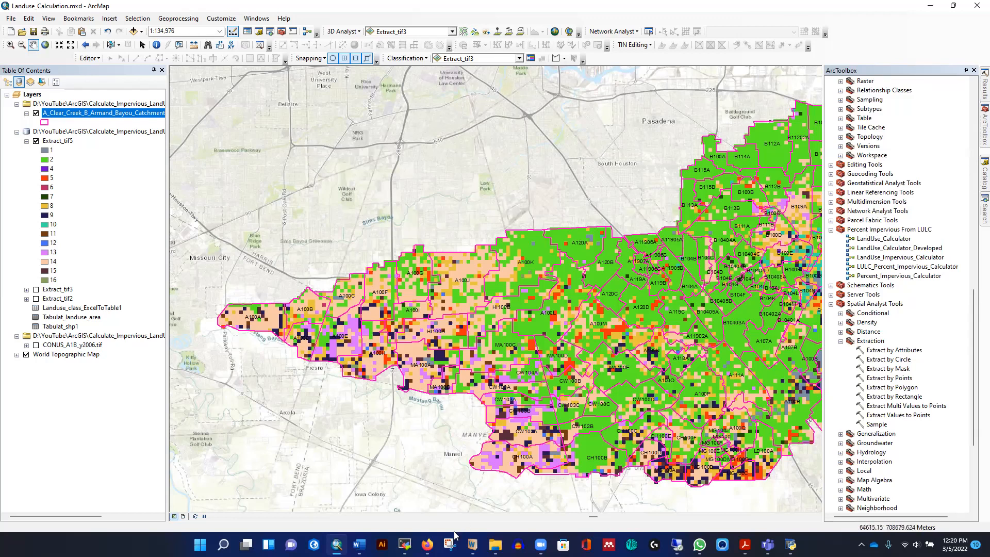
- Check the project folder in File Explorer for the Toolbox_LandUse.tbx file
click(495, 545)
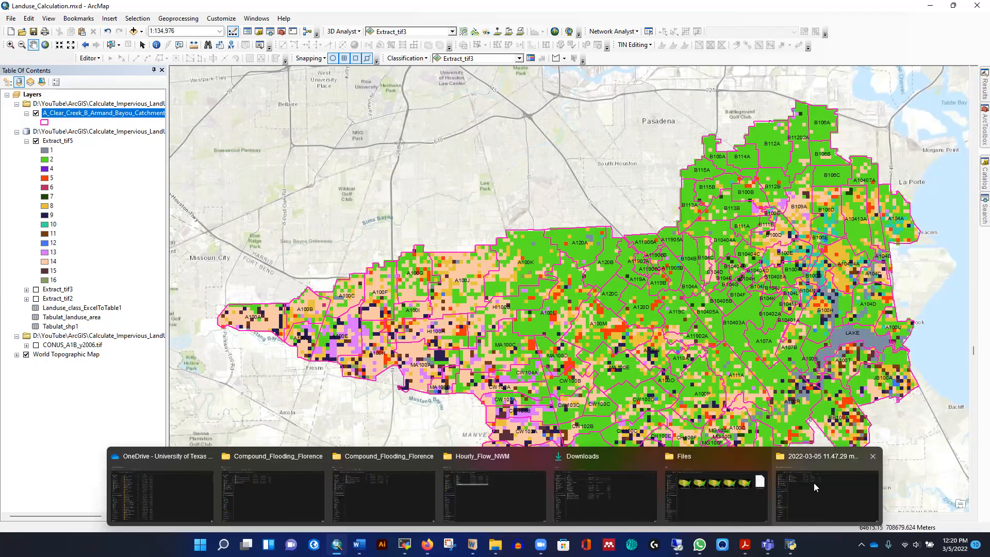
click(736, 493)
double_click(300, 85)
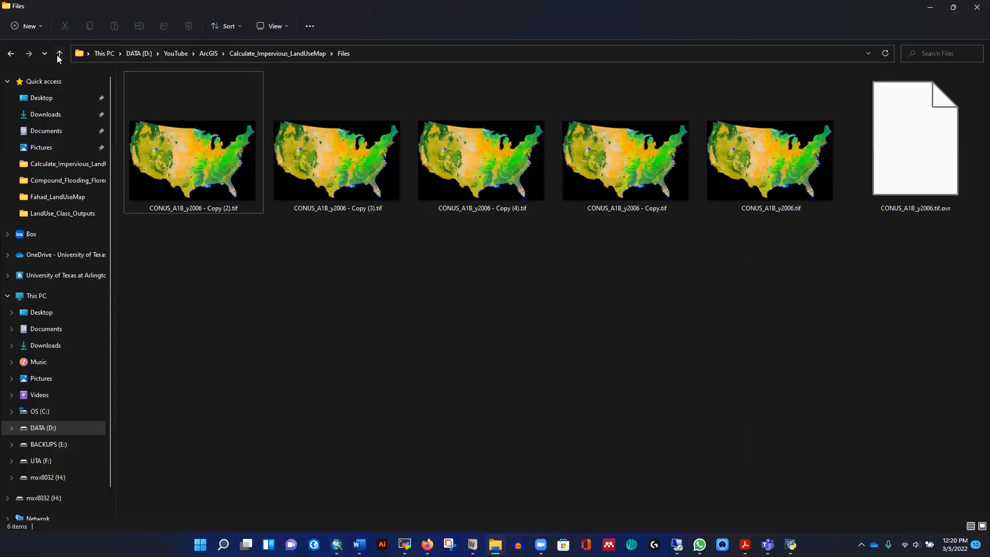
click(59, 54)
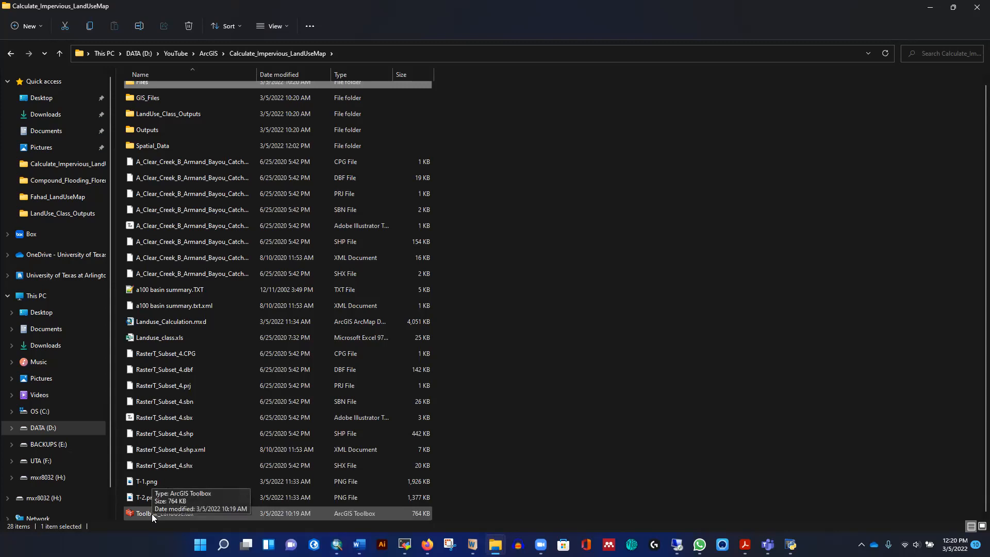
click(931, 9)
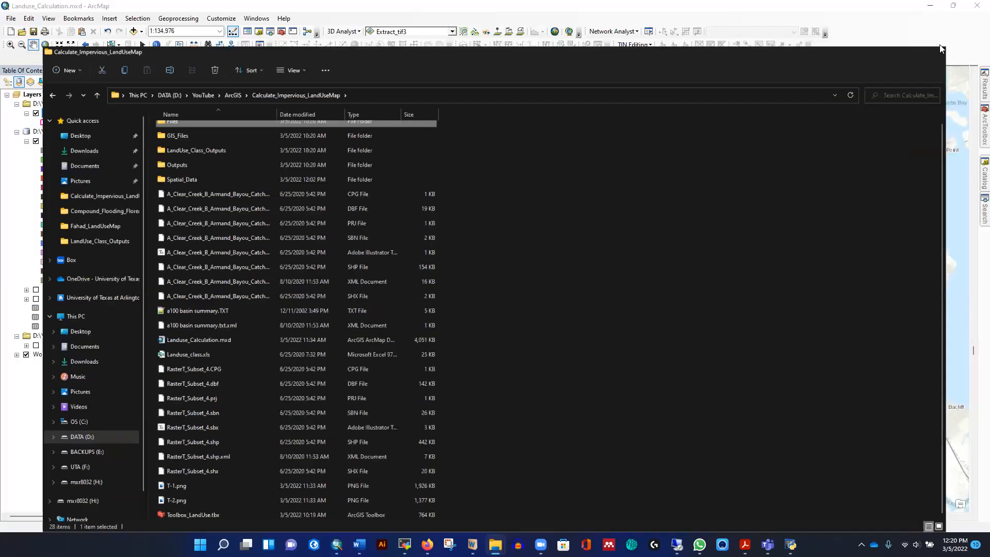
click(982, 127)
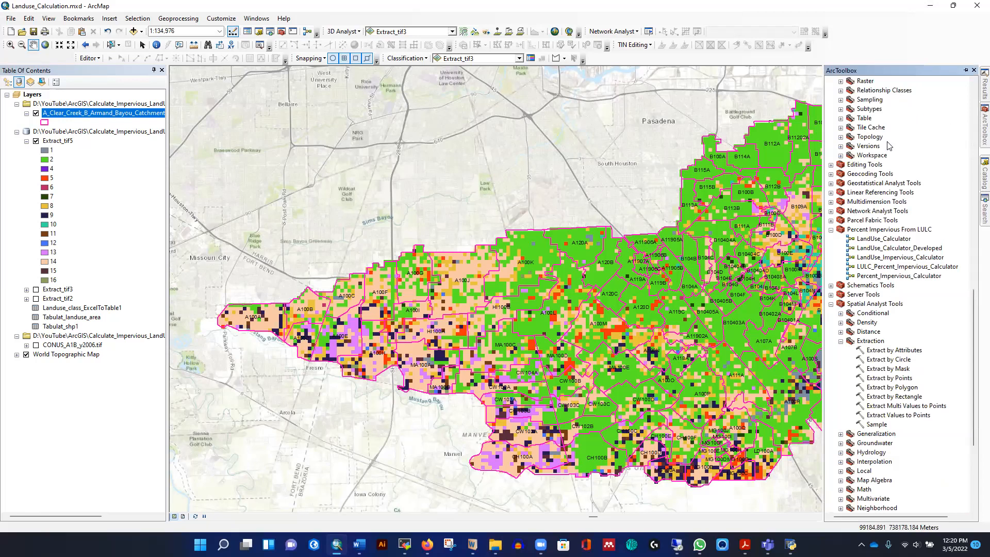
right_click(852, 82)
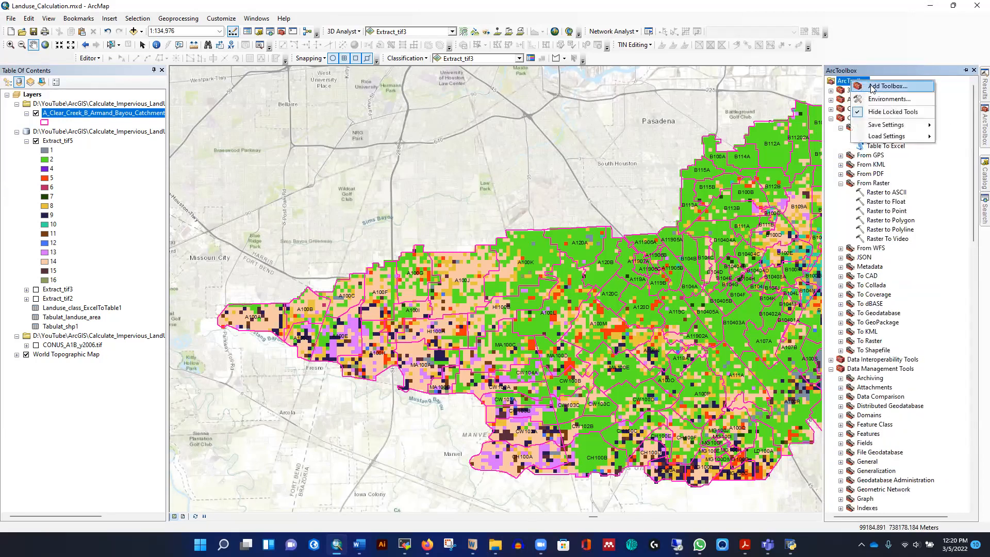
click(872, 86)
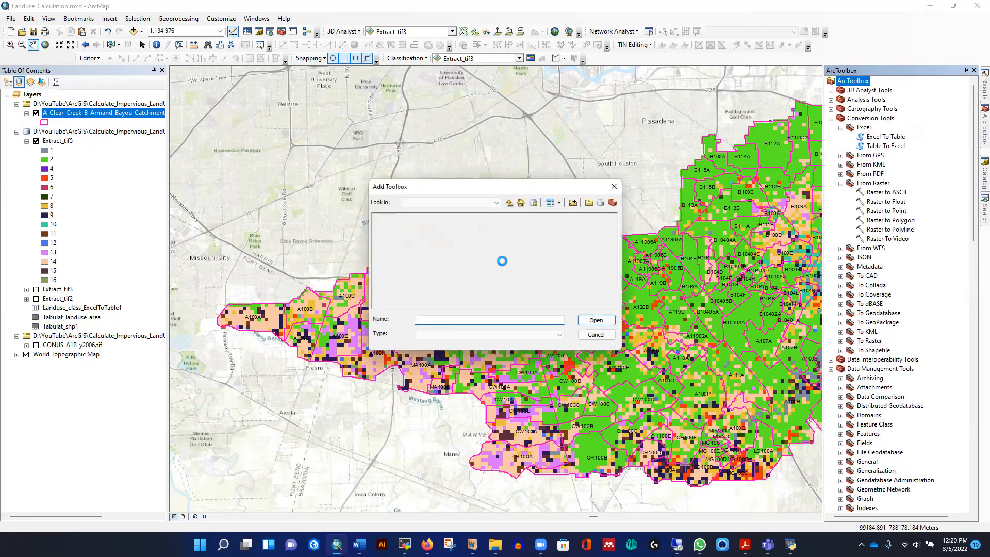
click(509, 203)
click(509, 204)
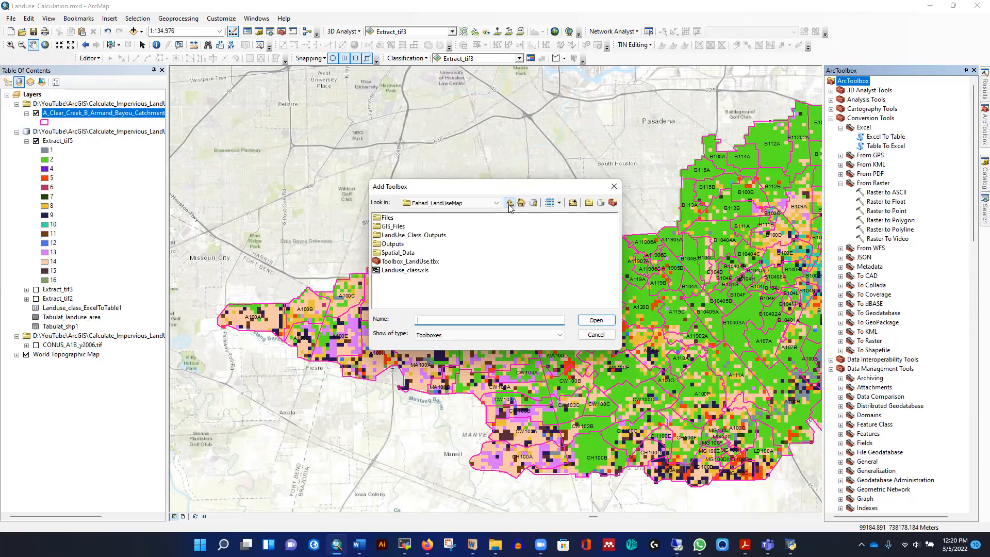
click(418, 262)
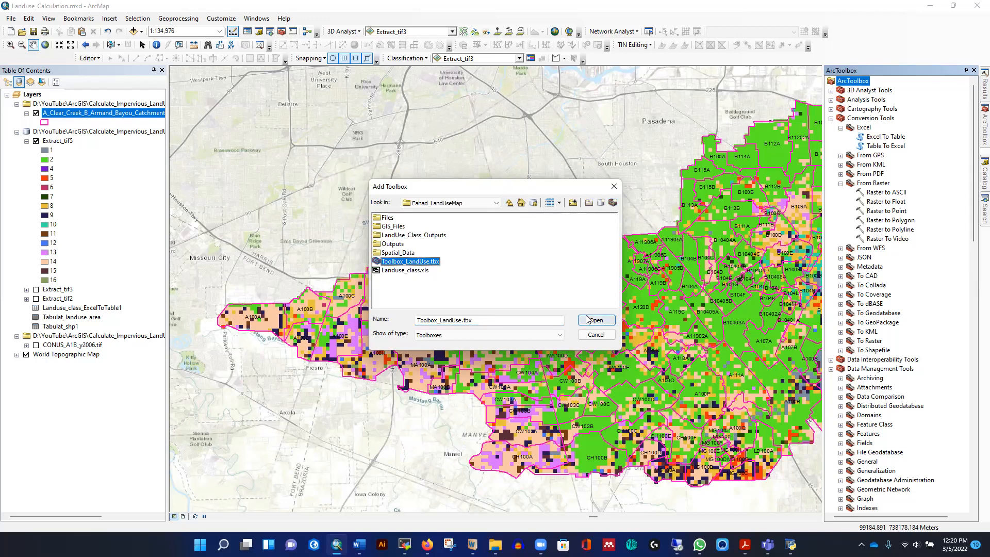
click(614, 186)
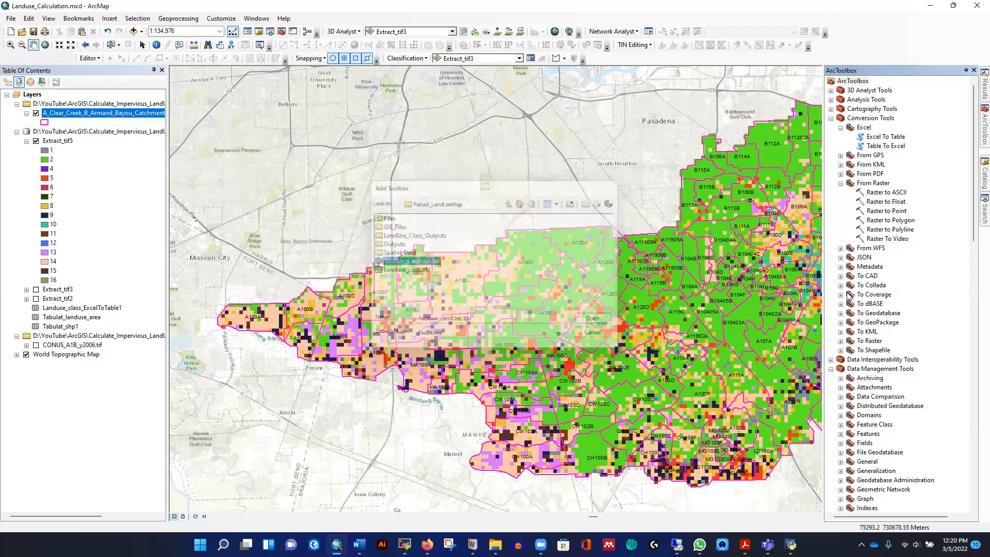
- Open the LULC_Percent_Impervious_Calculator model for editing in ModelBuilder
scroll(887, 295, down, 19)
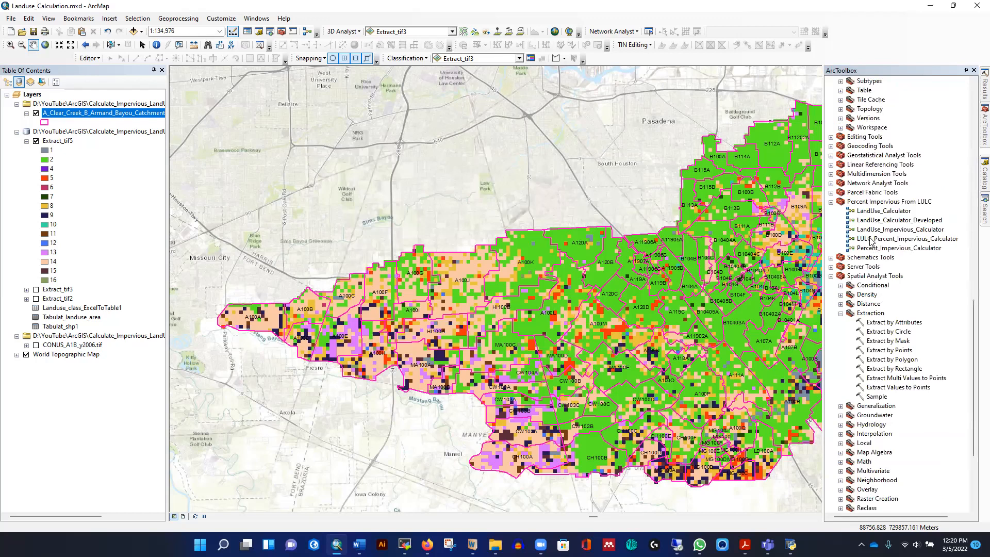
right_click(870, 240)
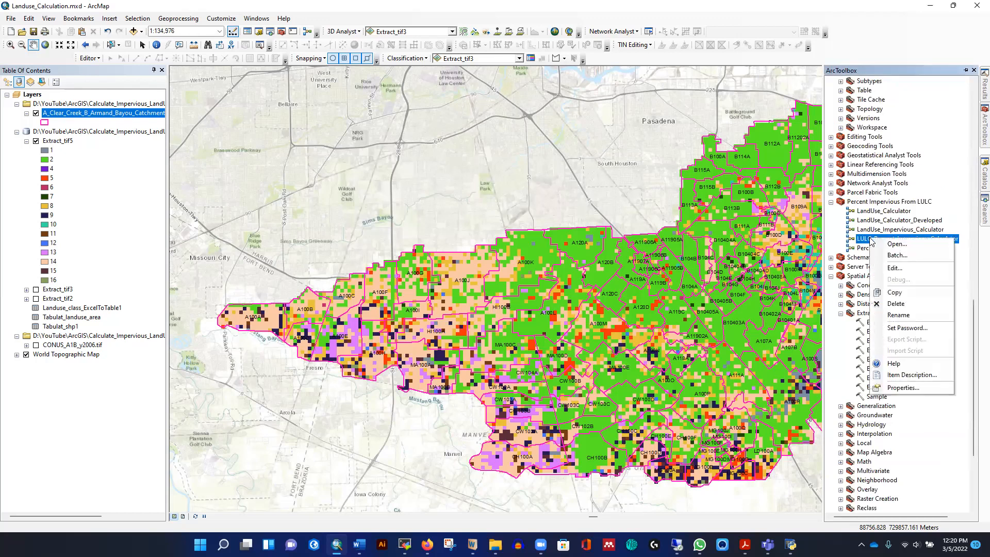
click(893, 269)
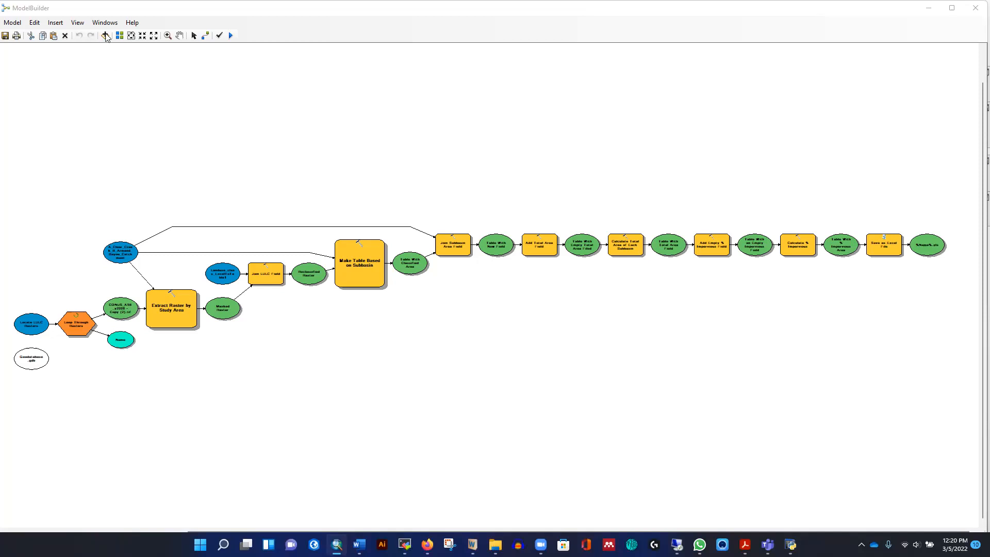
- Inspect the folder set in the Locate LULC Rasters input of the model
click(168, 35)
drag(10, 161, 447, 426)
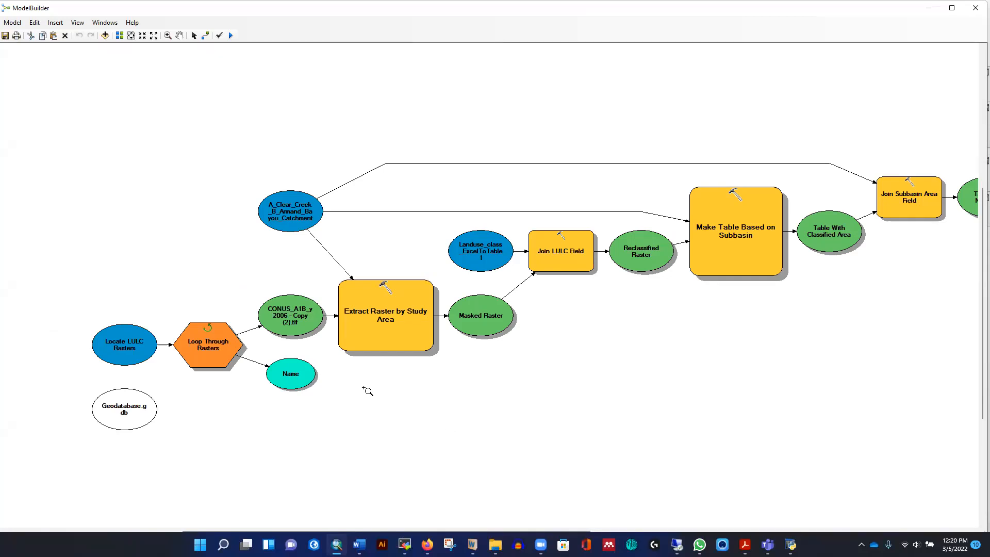
click(194, 35)
double_click(117, 349)
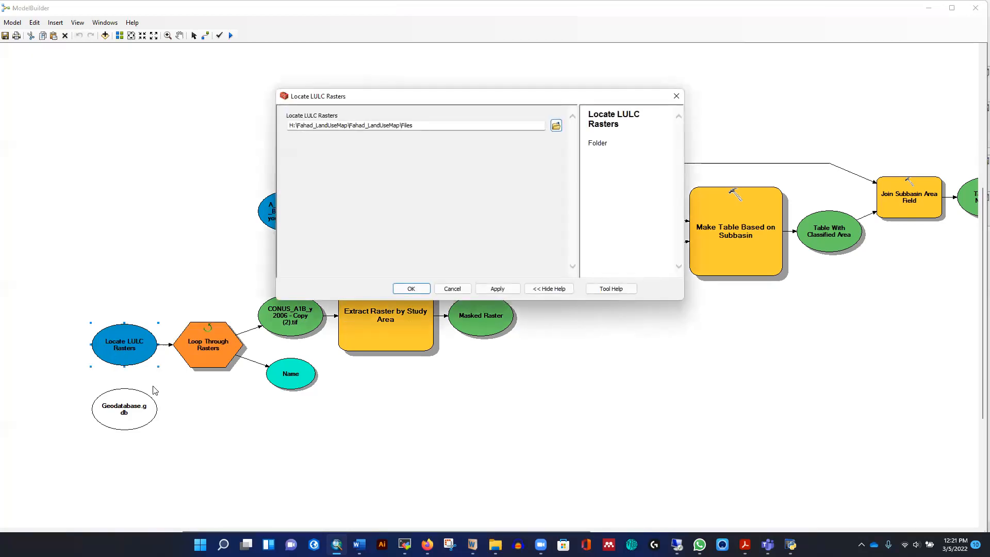
click(555, 126)
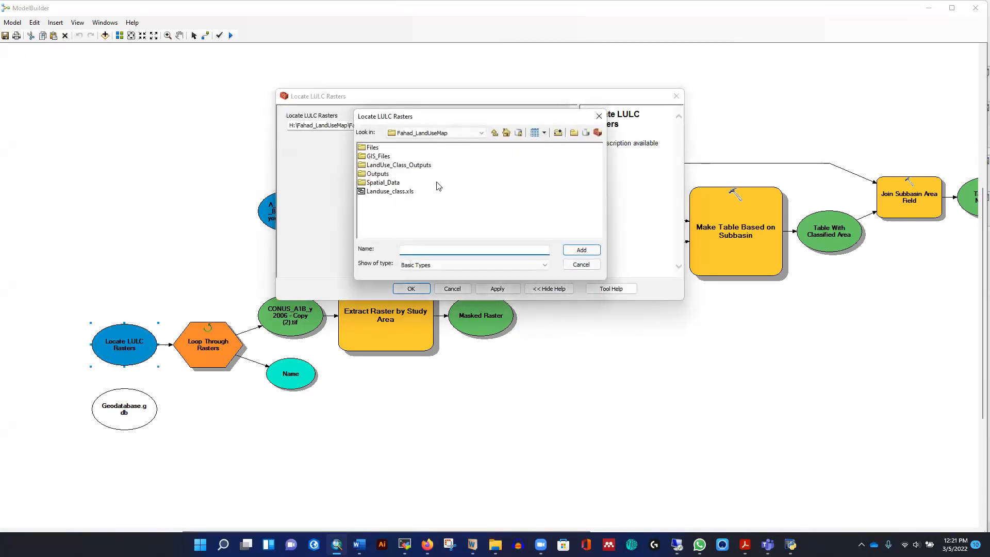
click(464, 133)
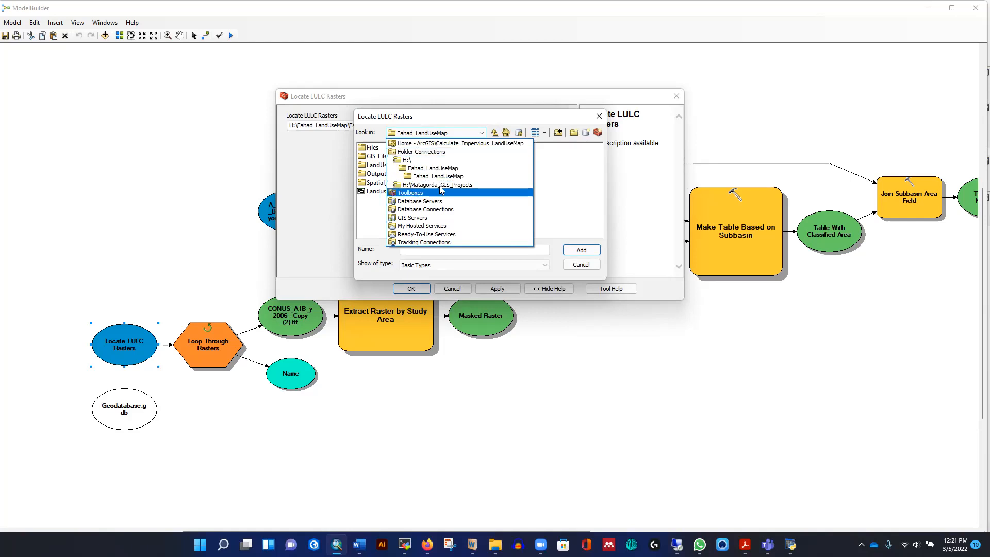
click(524, 116)
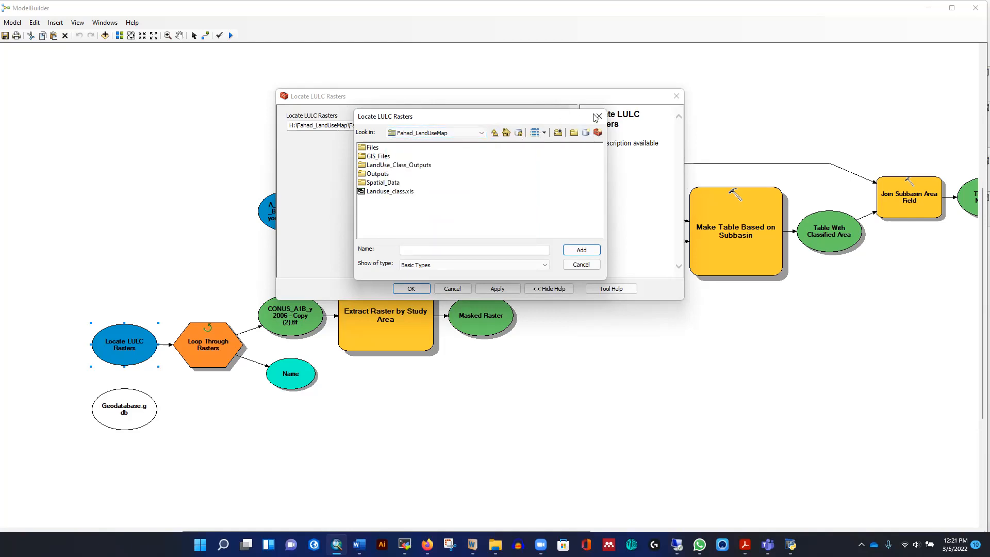
click(570, 269)
click(676, 96)
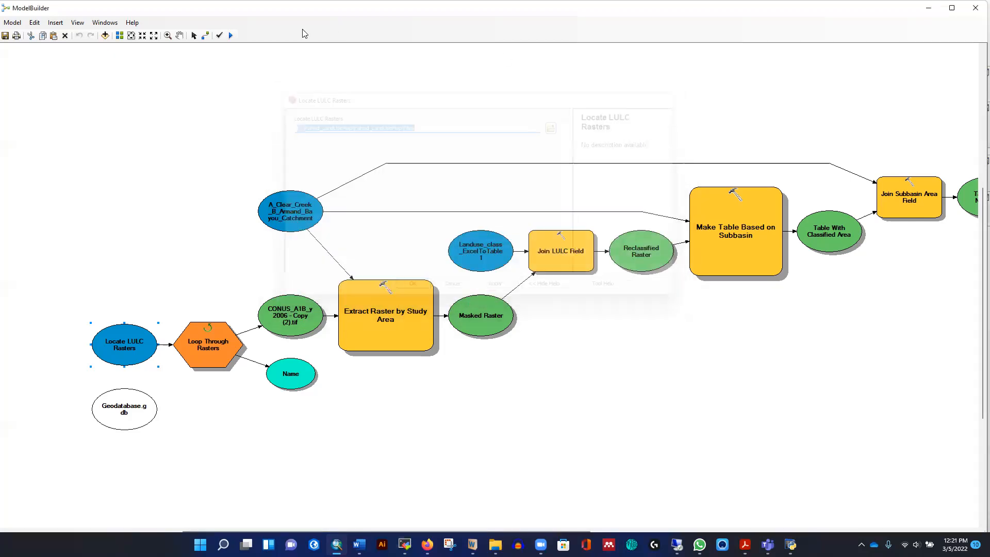
- Try validating and running the model, cancelling the run partway
click(219, 35)
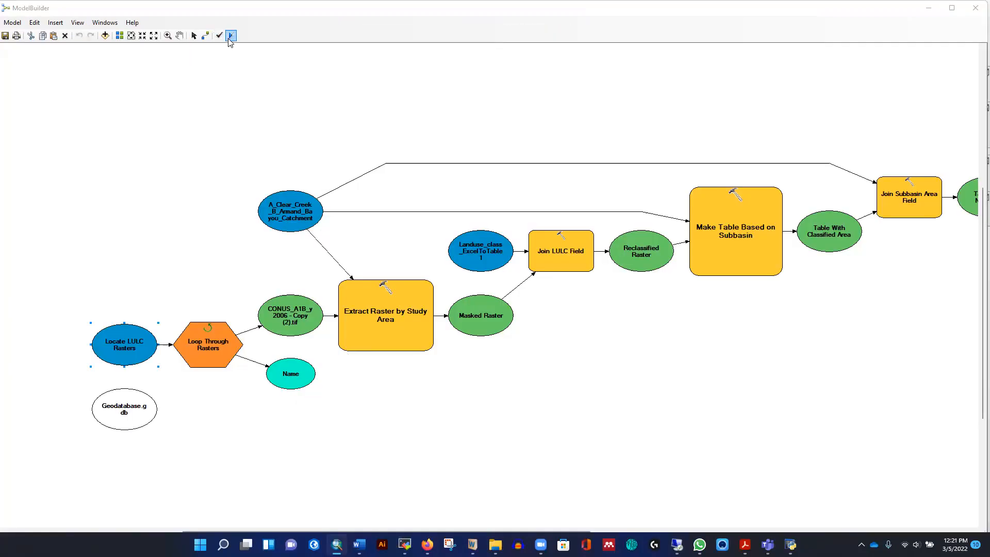
click(229, 36)
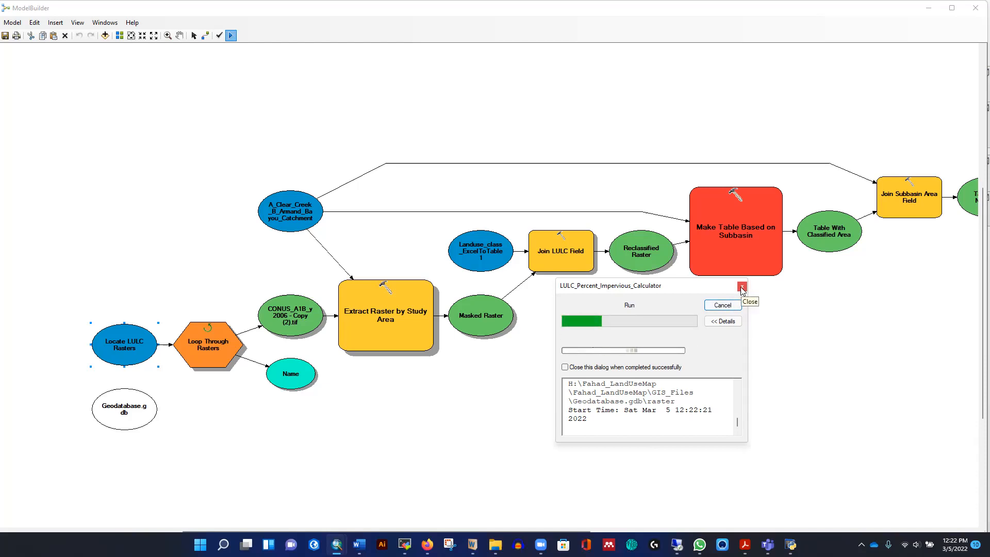
click(732, 305)
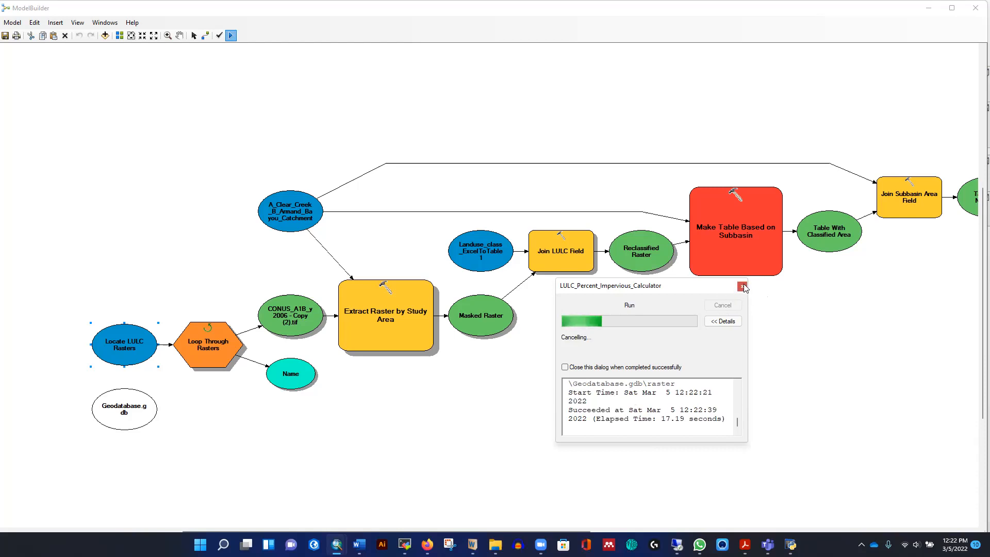
click(724, 306)
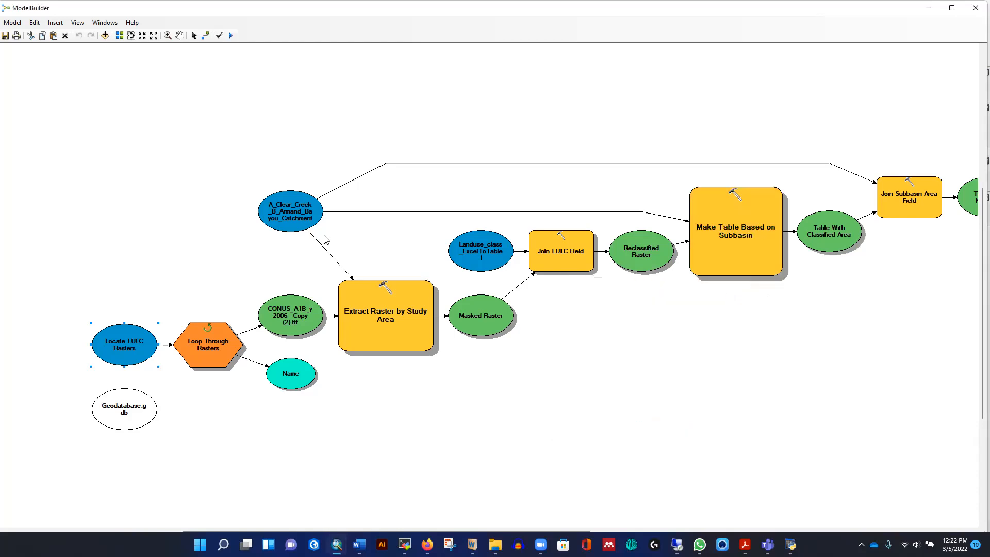
- Open the Locate LULC Rasters variable and connect to the folder D:\YouTube\ArcGIS\Calculate_Impervious_LandUseMap
double_click(113, 347)
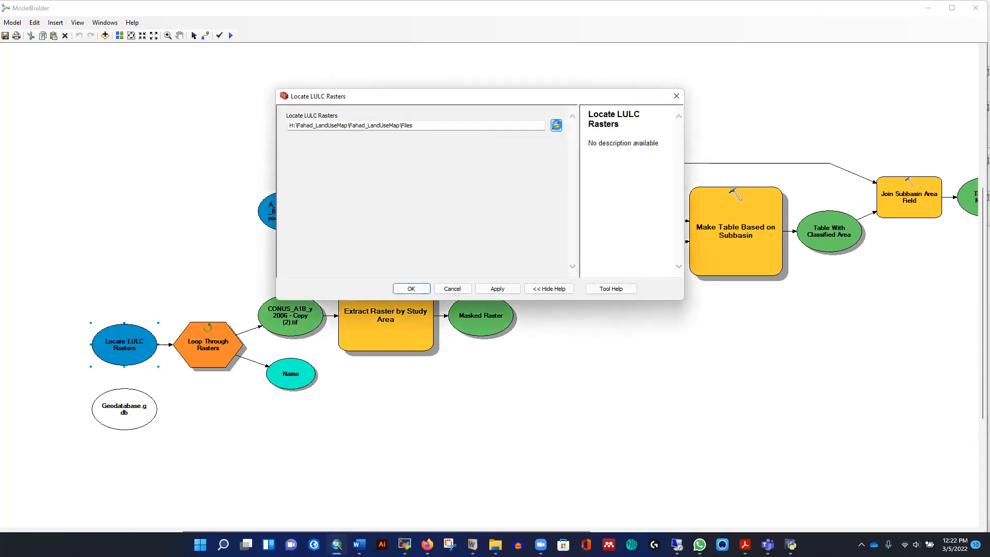
click(556, 125)
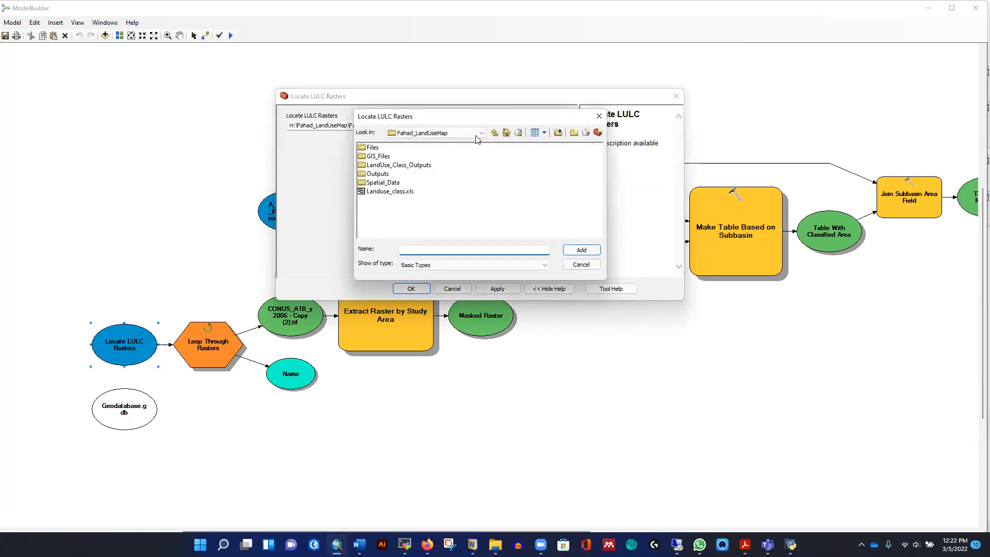
click(586, 133)
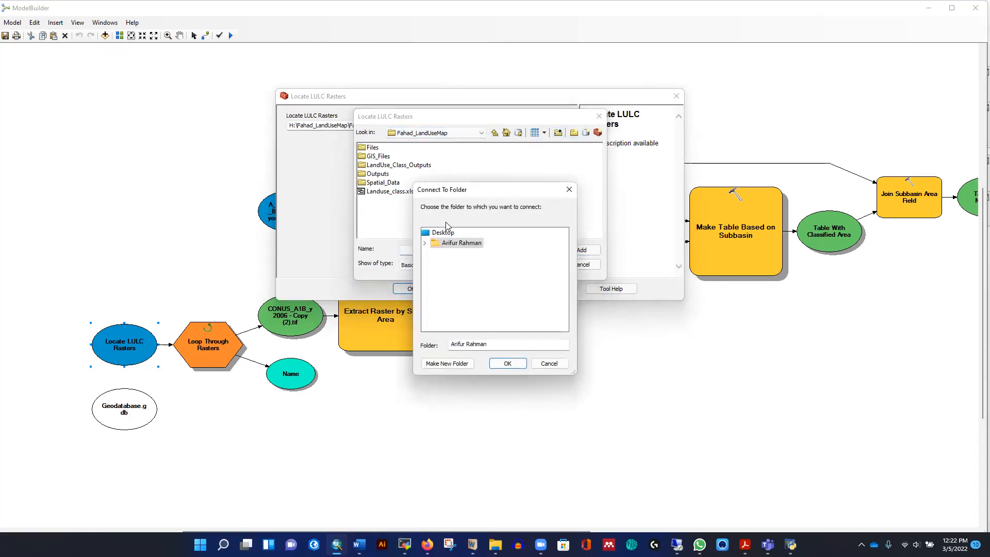
scroll(492, 288, down, 2)
scroll(492, 288, down, 2)
scroll(477, 286, up, 5)
scroll(478, 281, down, 3)
scroll(477, 279, up, 2)
click(456, 258)
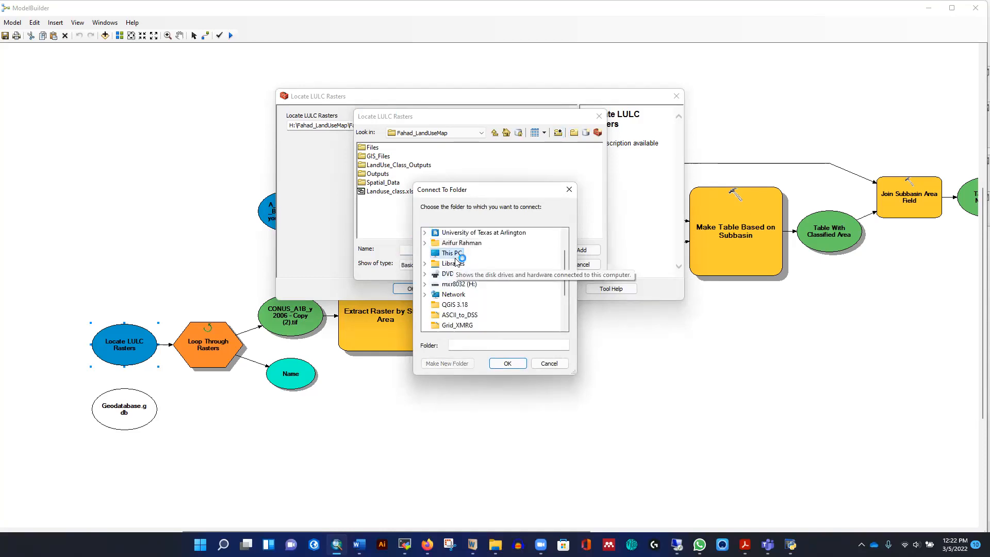
scroll(474, 286, down, 3)
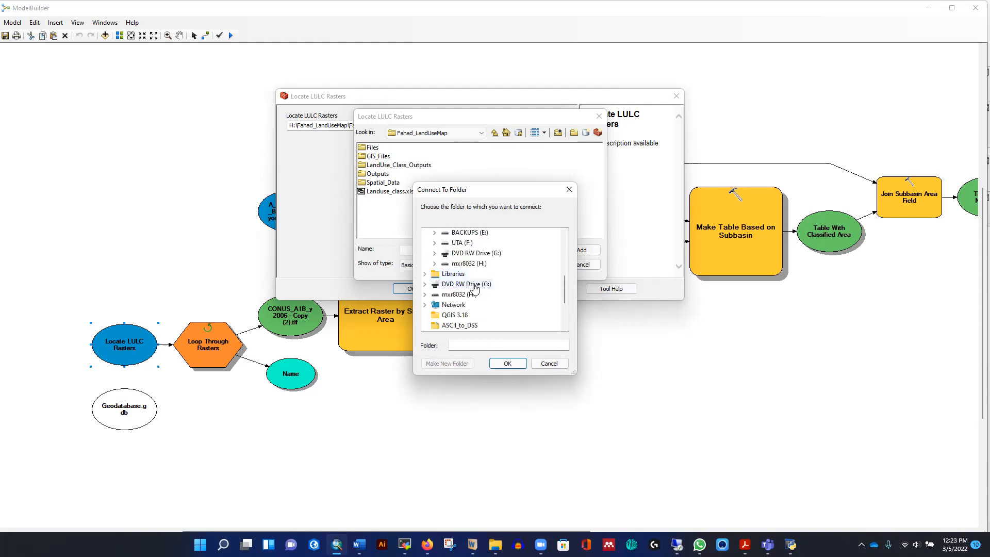
scroll(471, 258, up, 1)
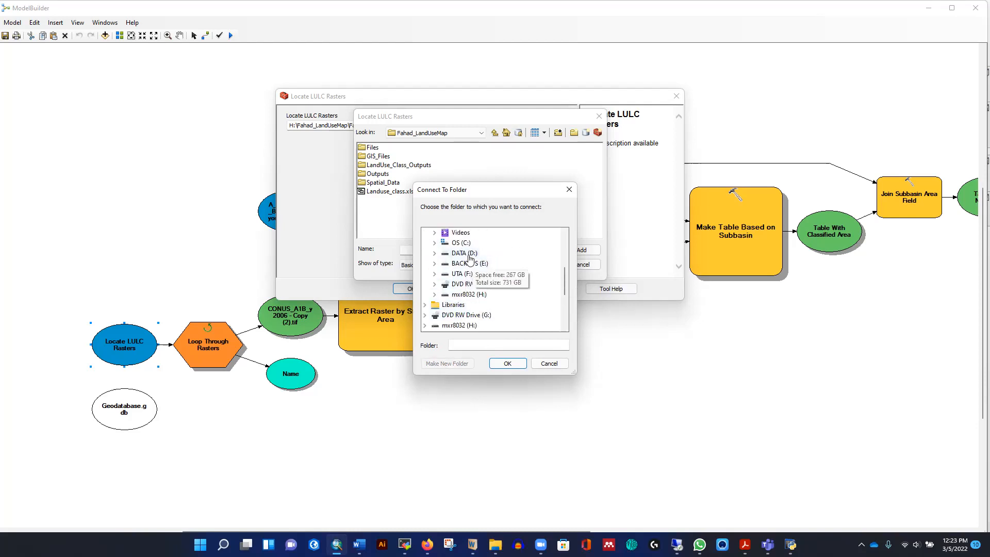
click(471, 256)
scroll(480, 276, down, 5)
scroll(495, 282, down, 3)
click(473, 252)
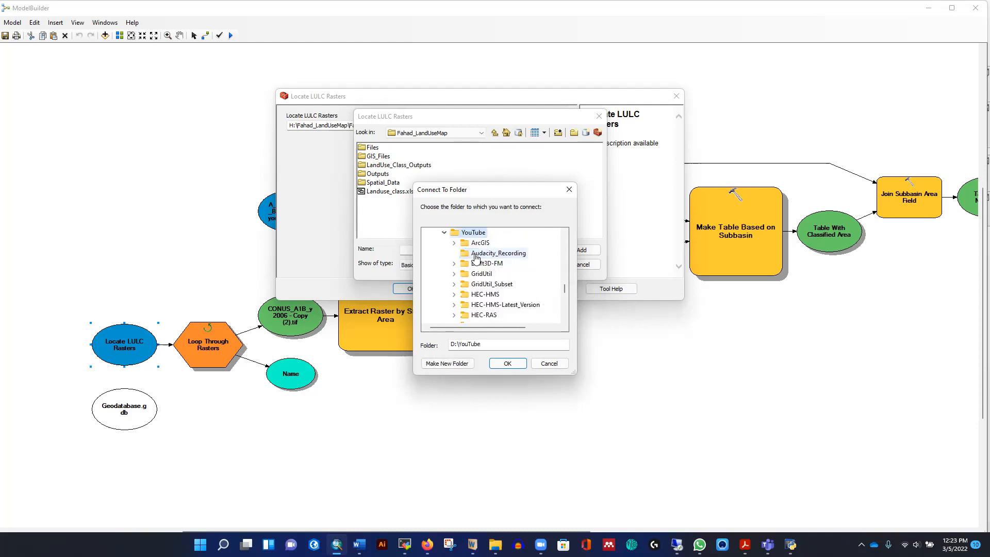
scroll(536, 295, down, 1)
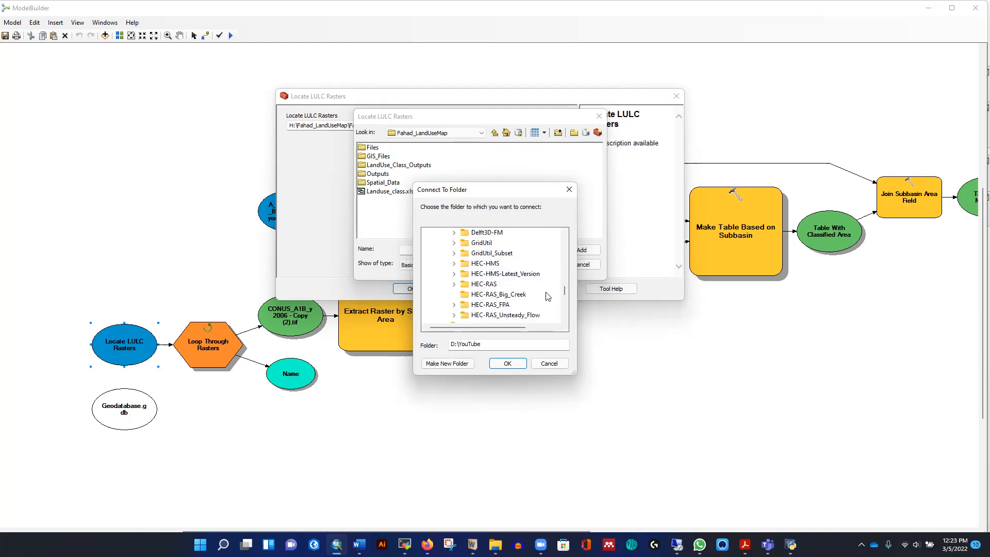
scroll(550, 287, down, 2)
scroll(549, 287, up, 4)
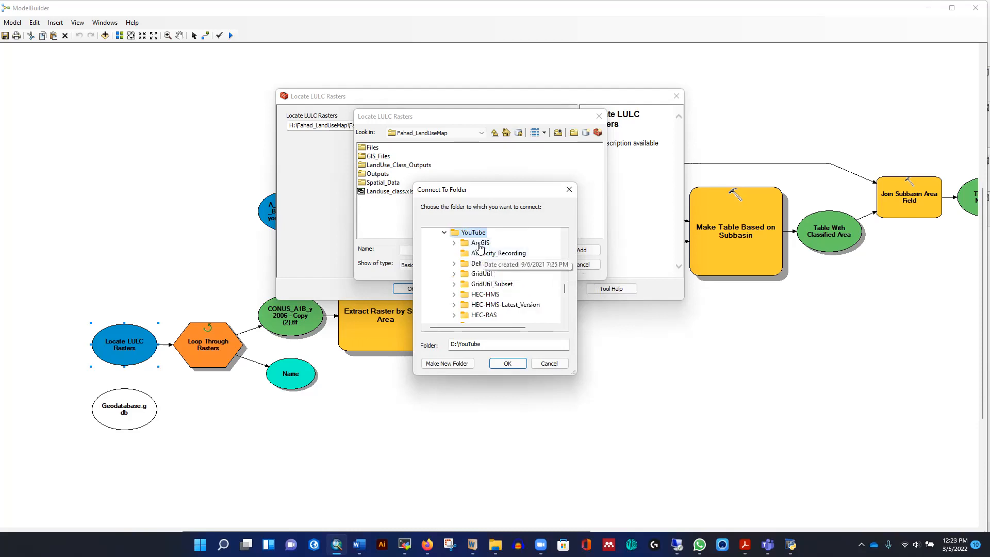
double_click(487, 243)
double_click(516, 254)
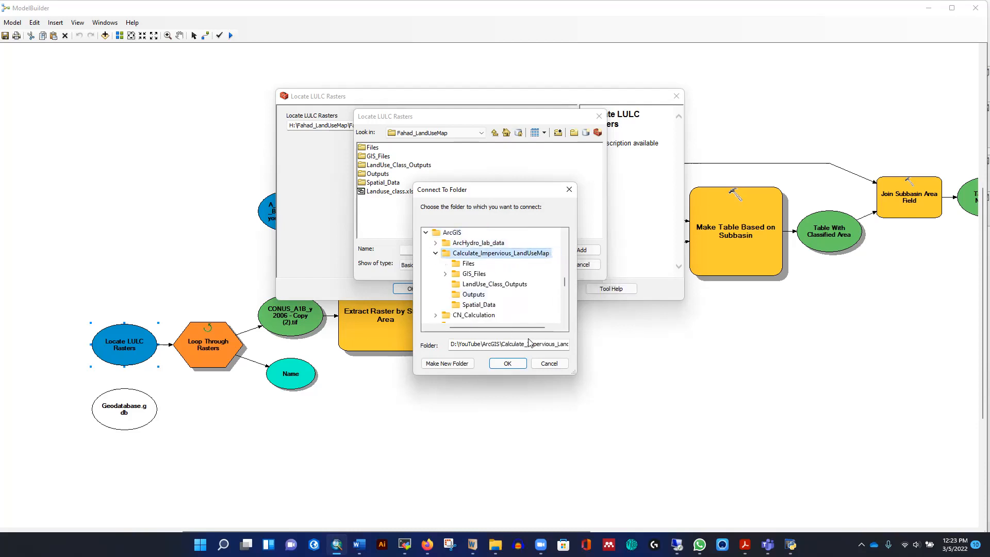
click(507, 363)
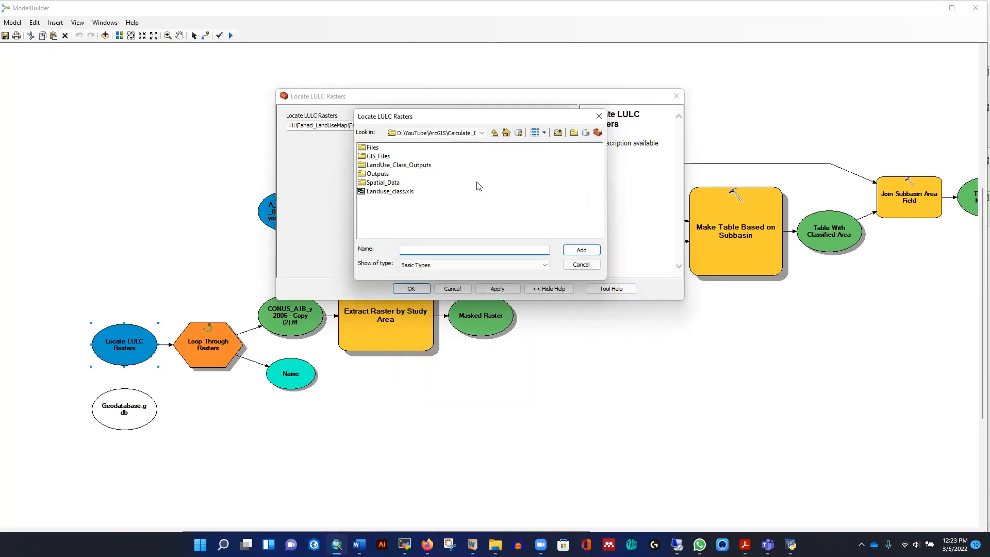
- Set Locate LULC Rasters to the connected project's Files folder and confirm
double_click(372, 148)
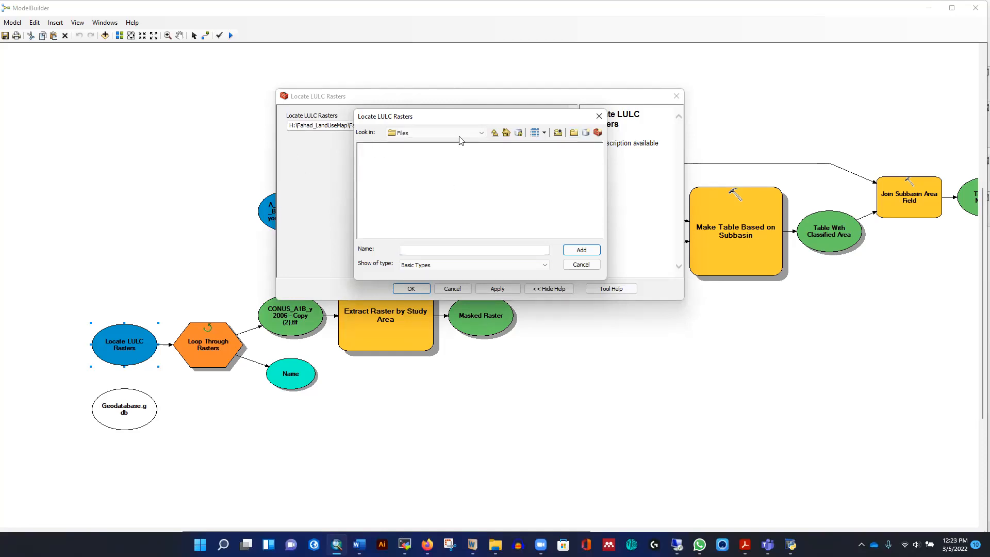
click(495, 133)
click(372, 148)
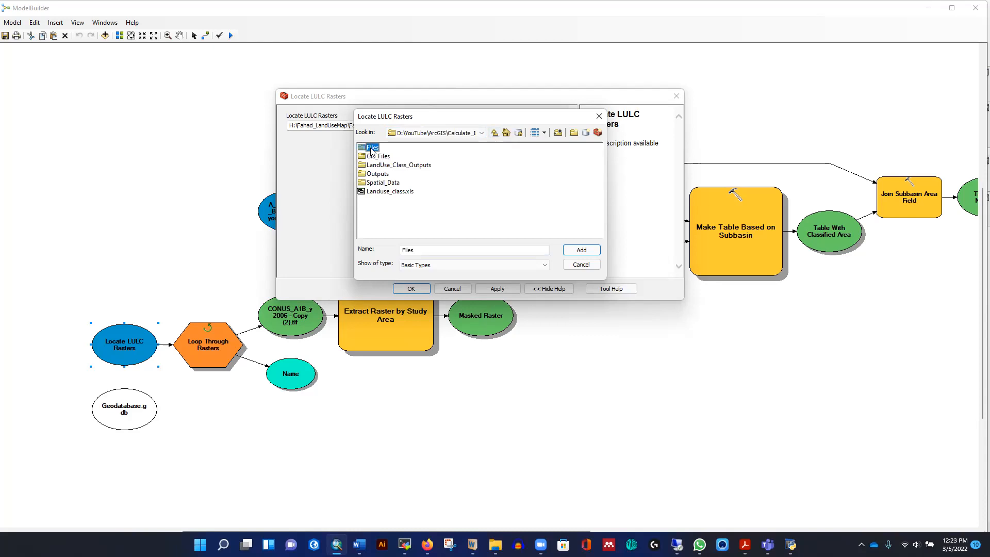
click(582, 249)
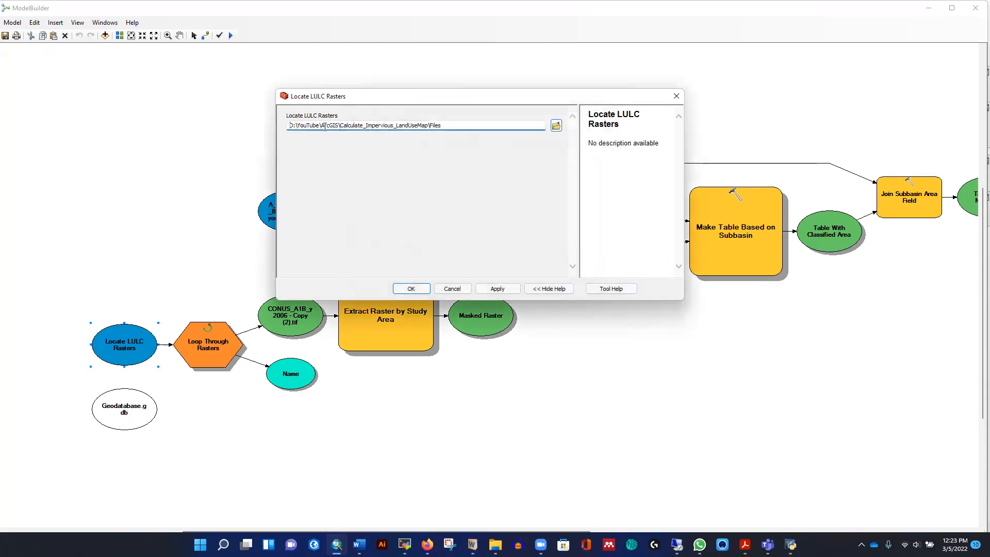
click(408, 287)
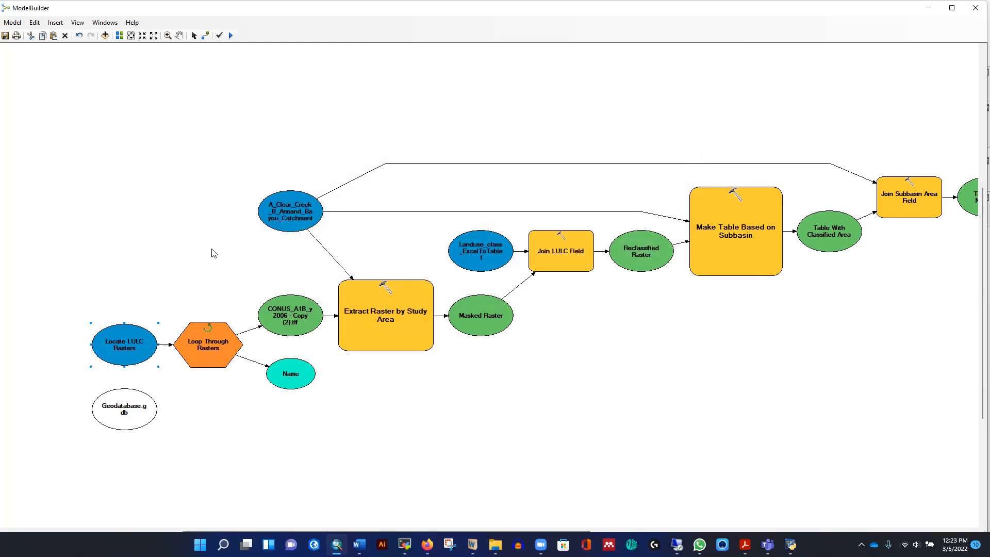
- Open the Loop Through Rasters iterator's parameters to check its workspace input, then close them
right_click(208, 349)
key(Escape)
double_click(211, 344)
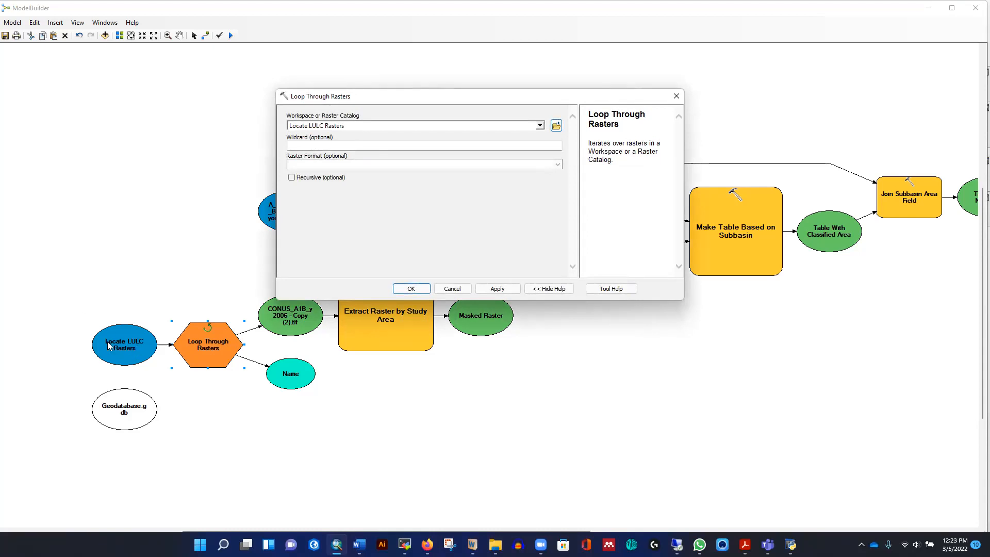
click(676, 96)
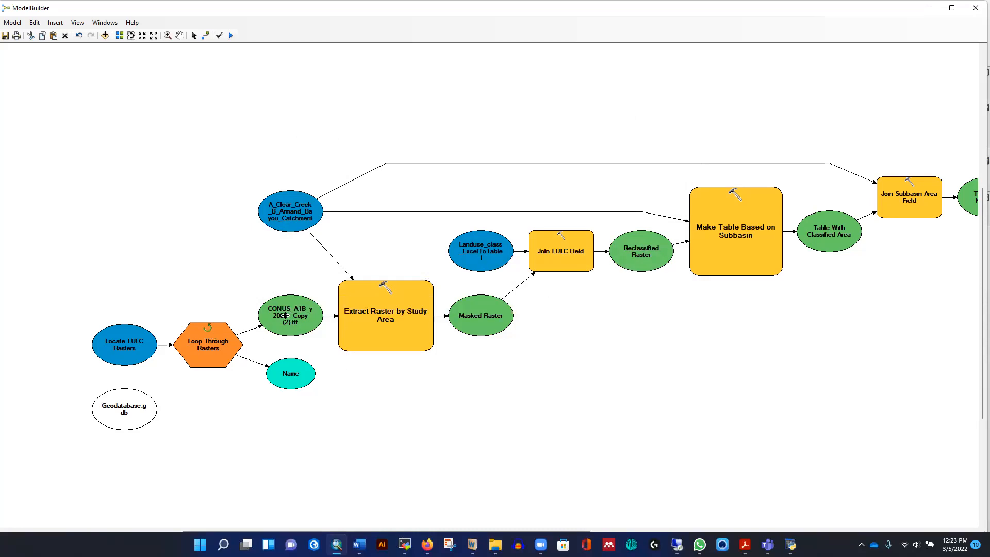
- Try setting the Extract Raster by Study Area output raster inside the H: drive Geodatabase.gdb
double_click(386, 317)
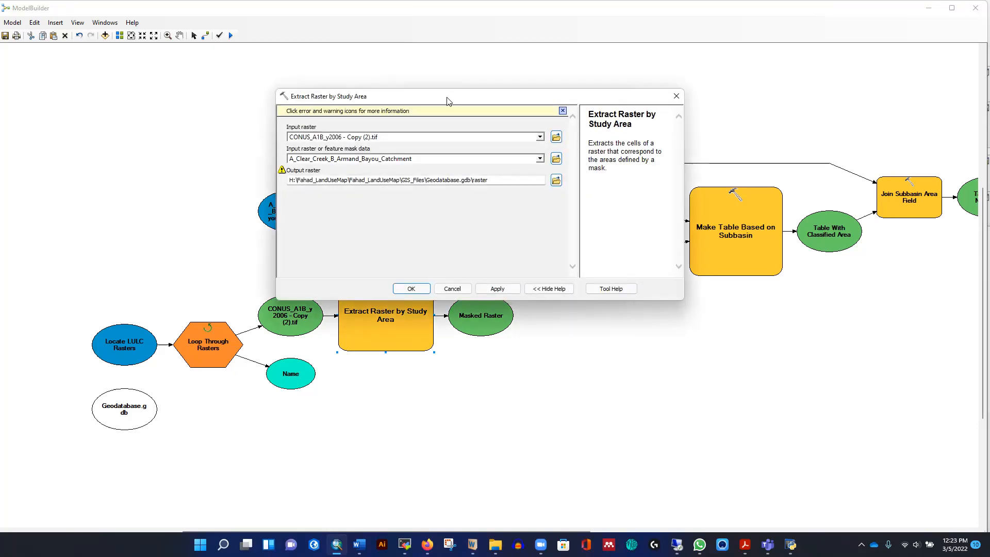
drag(447, 101, 572, 225)
drag(634, 258, 641, 262)
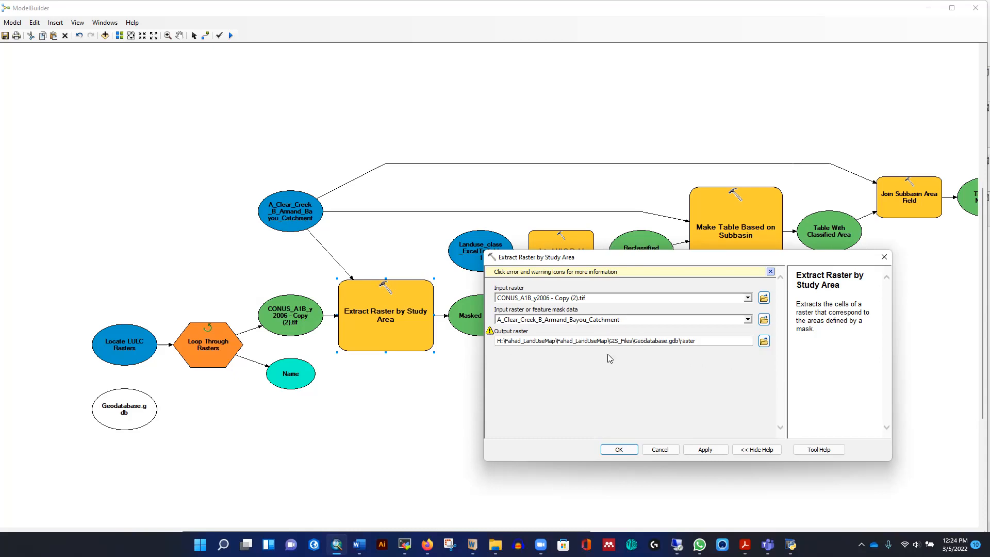
click(764, 342)
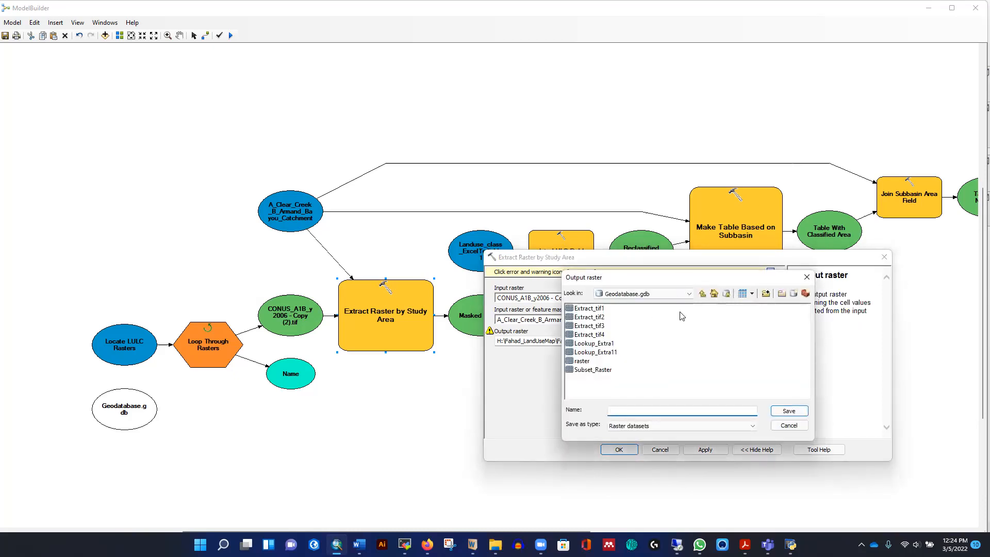
click(702, 294)
click(598, 328)
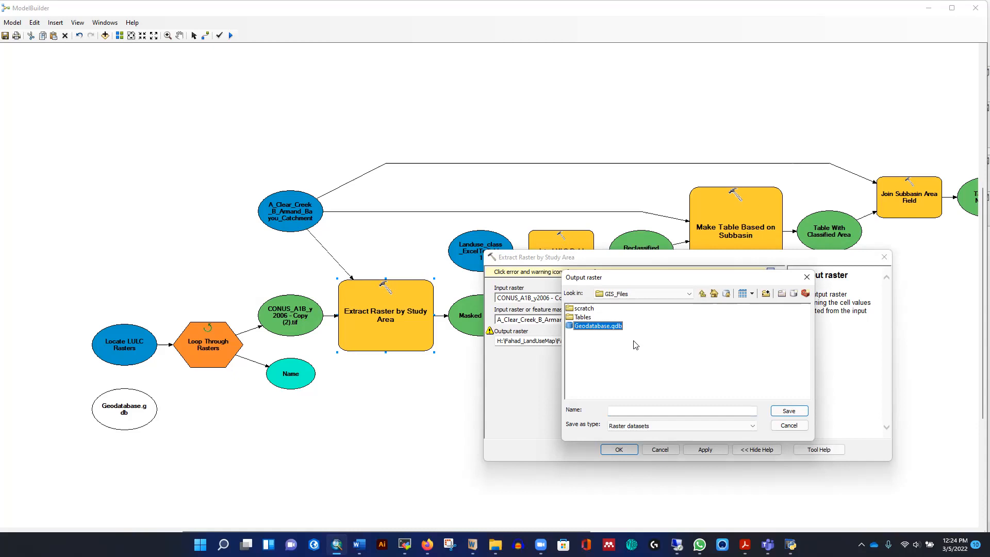
click(797, 415)
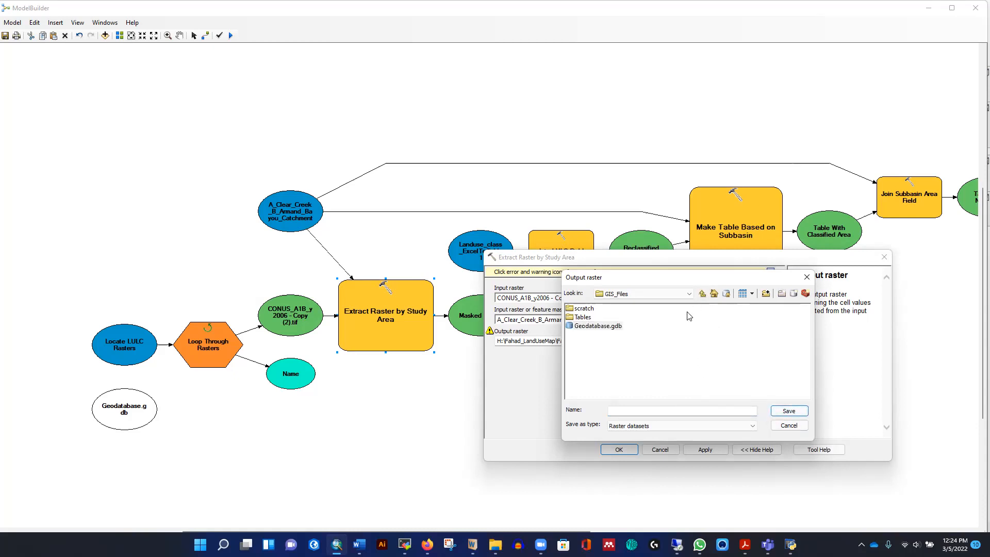
double_click(597, 328)
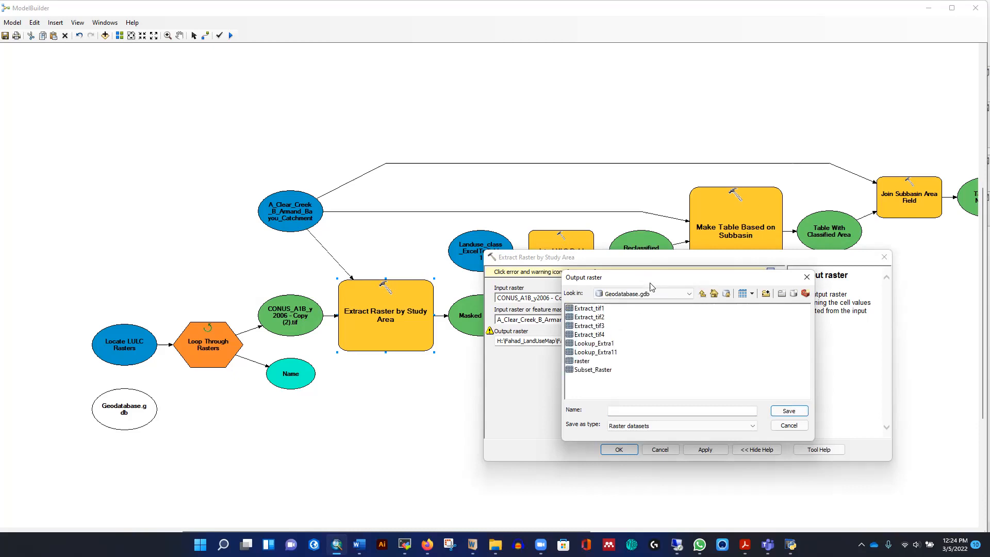
drag(650, 283, 605, 256)
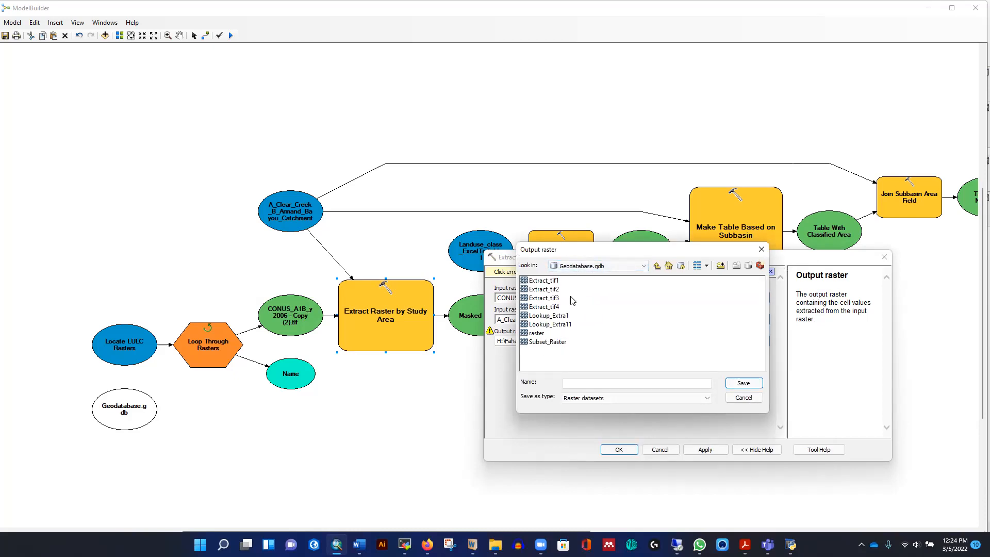
click(576, 380)
click(744, 383)
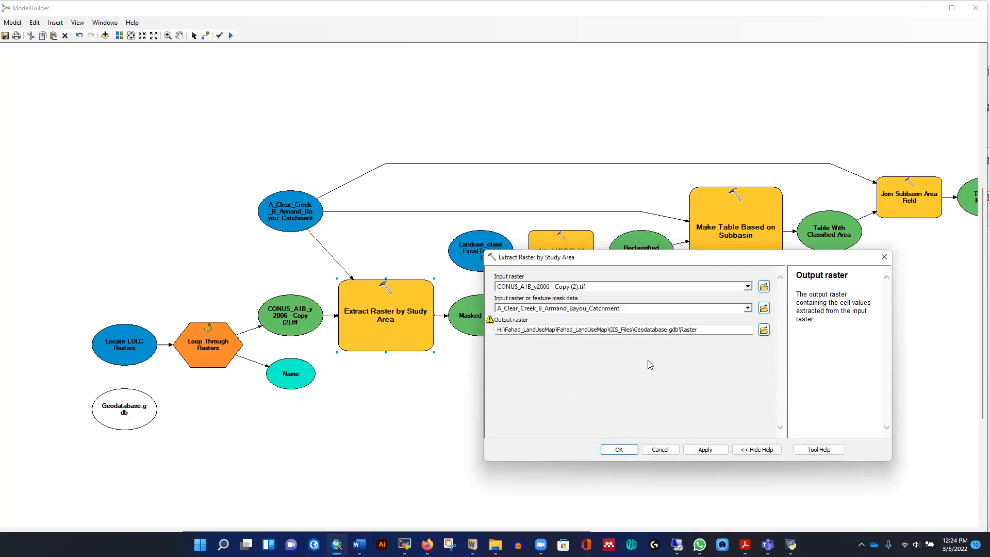
- Set the Extract Raster by Study Area output to raster1 in D:\YouTube\ArcGIS\Calculate_Impervious_LandUseMap\GIS_Files\Geodatabase.gdb and confirm
click(764, 329)
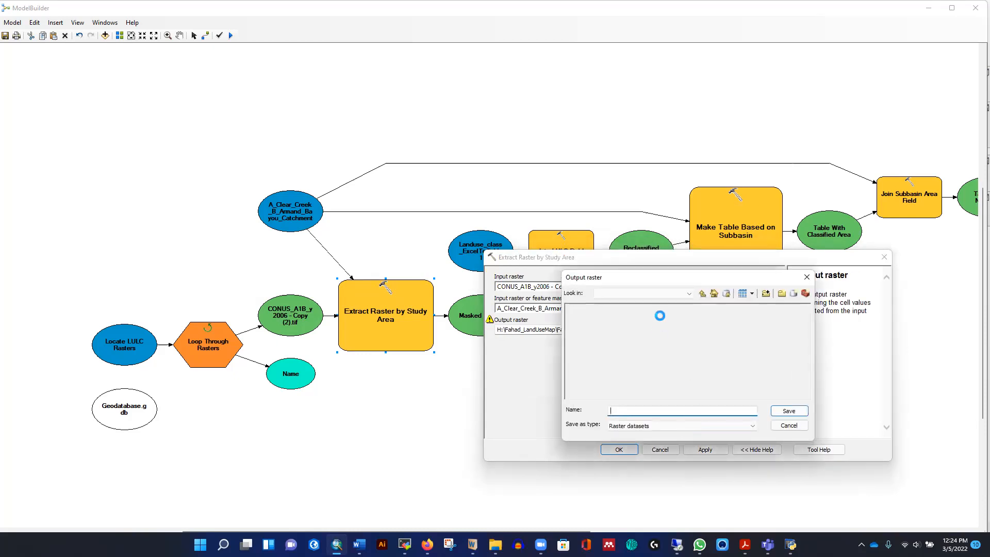
click(703, 295)
click(704, 295)
click(726, 295)
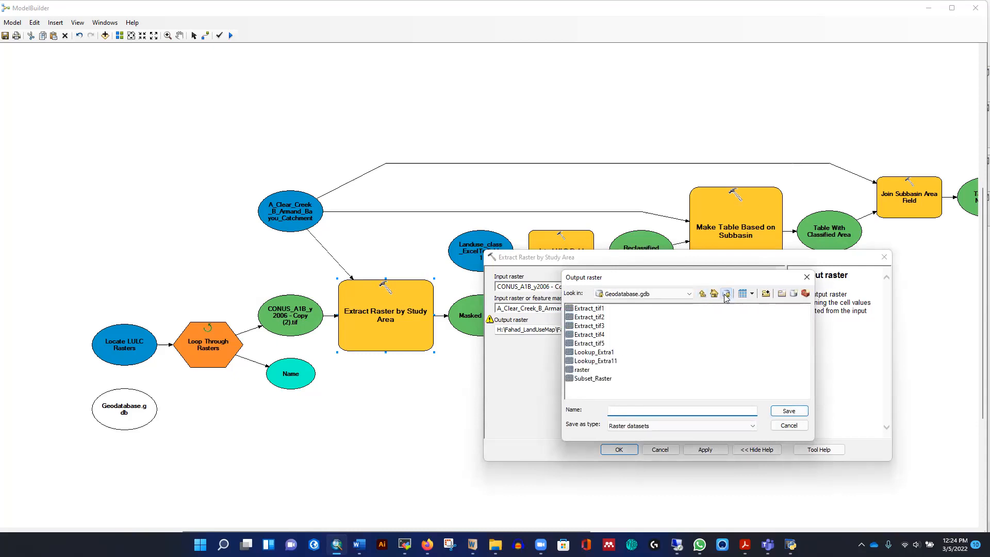
click(689, 294)
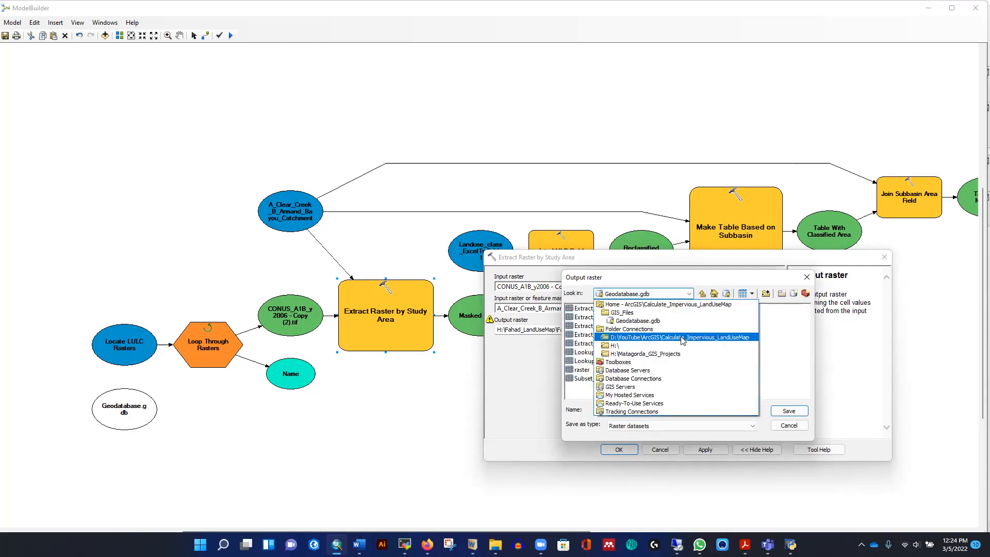
click(629, 322)
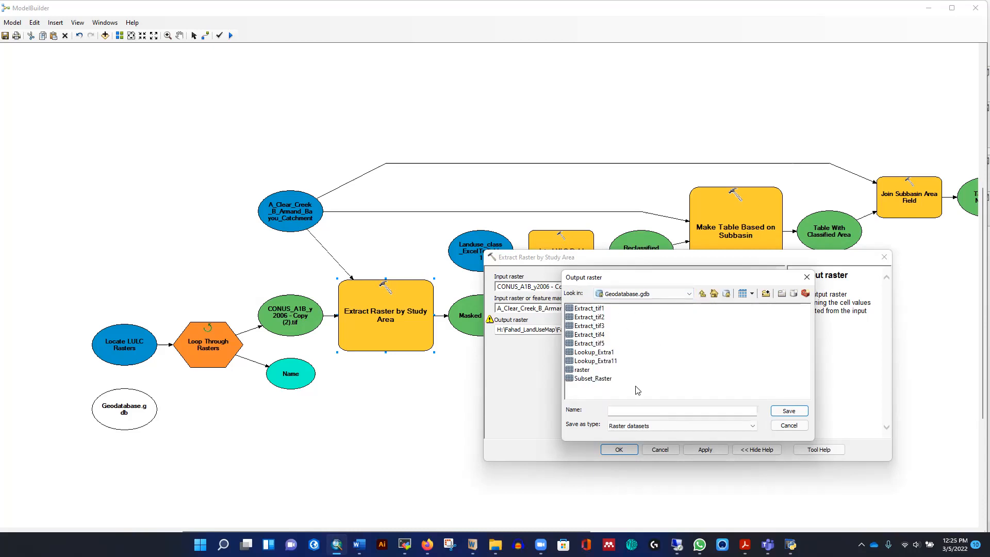
click(581, 371)
click(787, 411)
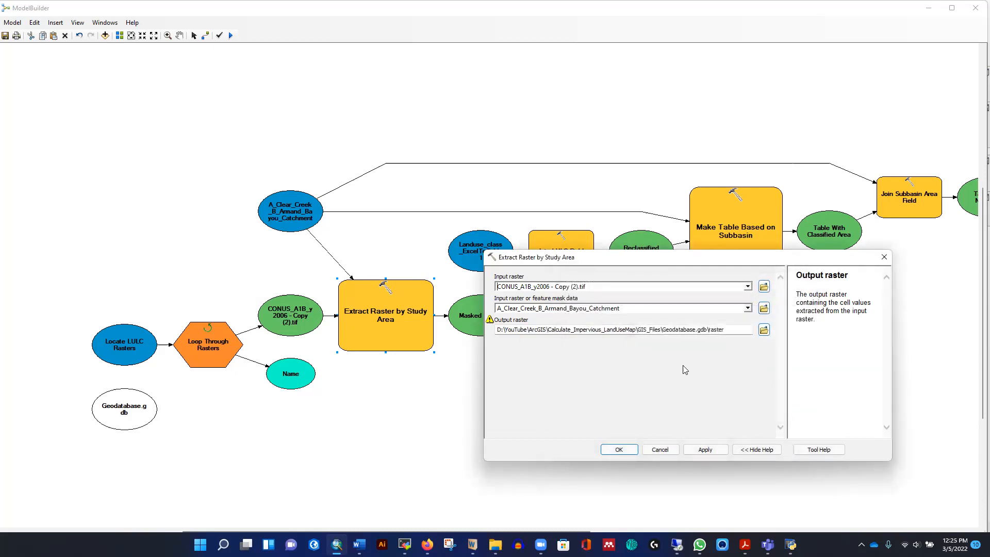
click(594, 366)
click(735, 388)
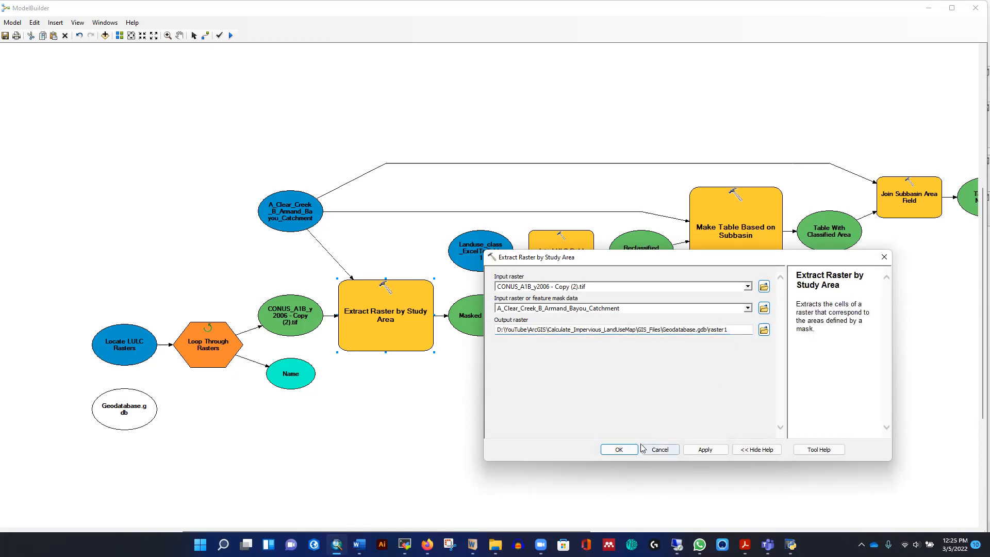
click(622, 448)
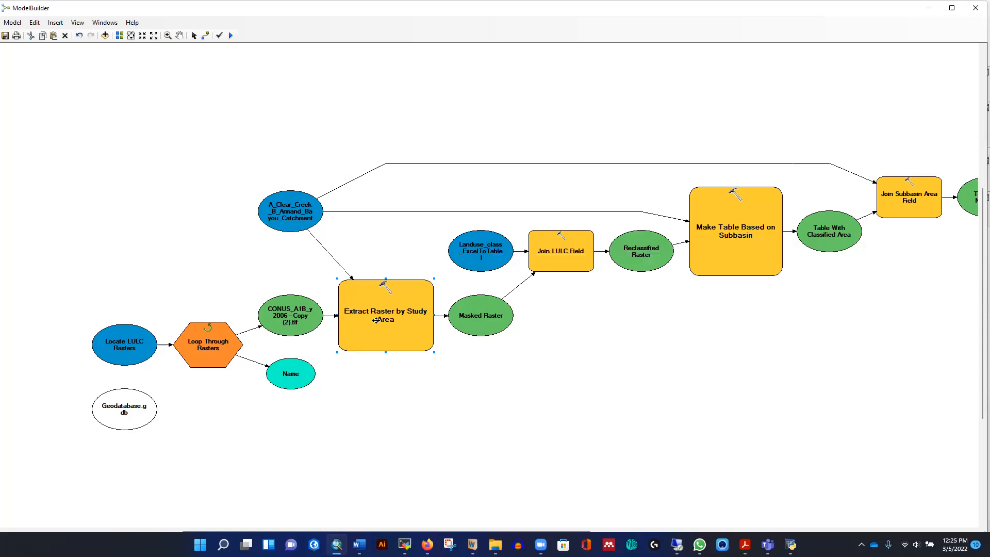
- Open the Join LULC Field tool's parameters to review its inputs, then close them
click(439, 391)
mouse_move(381, 318)
mouse_move(481, 319)
mouse_move(544, 256)
double_click(560, 249)
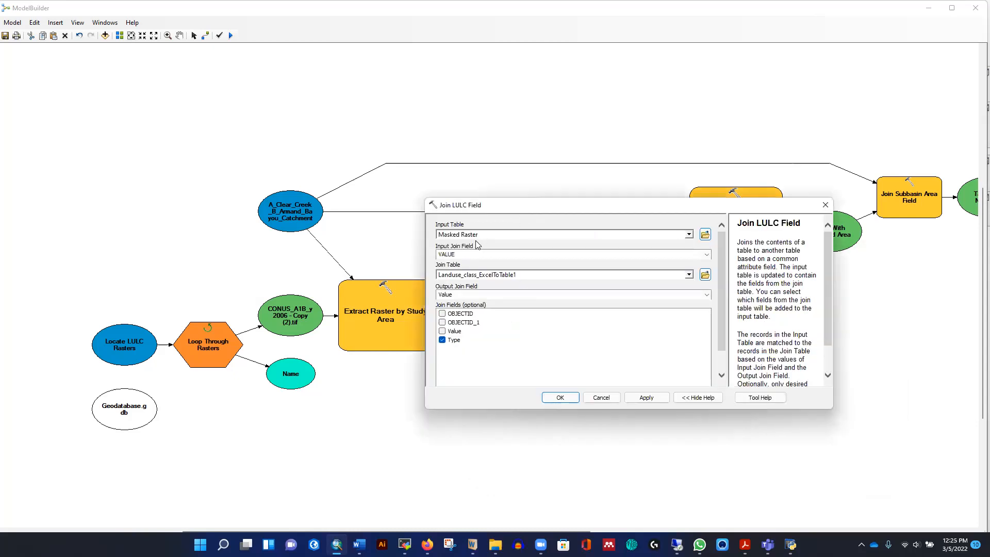
drag(560, 211, 709, 250)
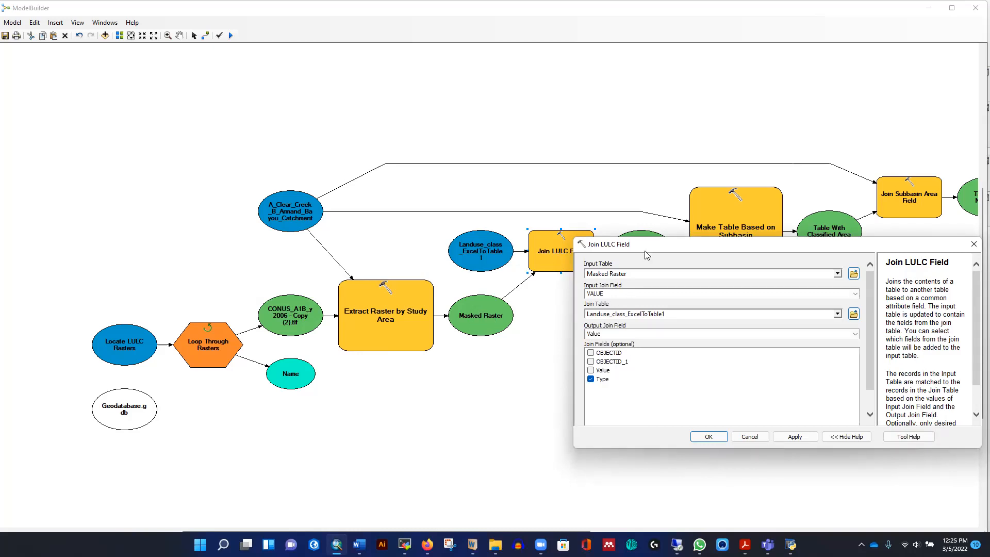
drag(642, 241, 621, 218)
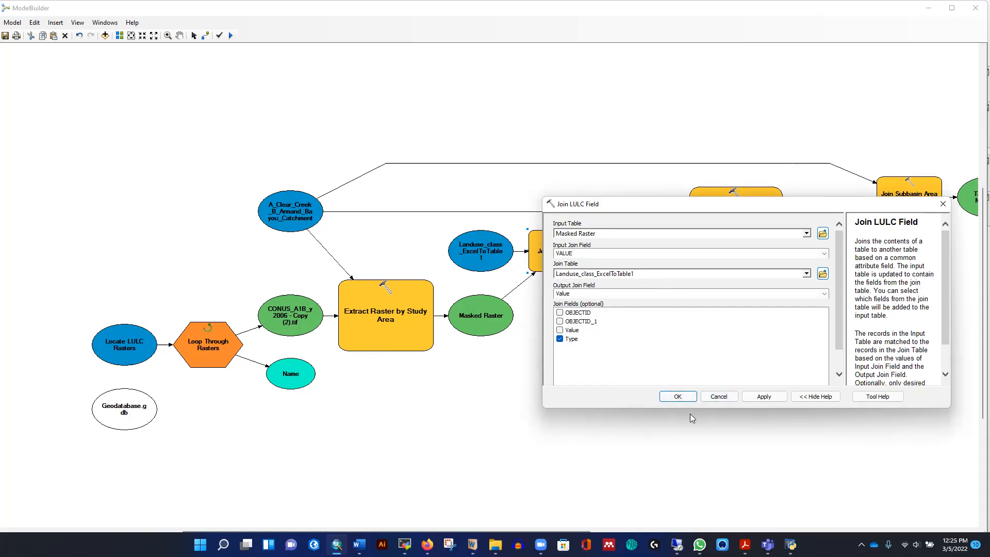
click(680, 400)
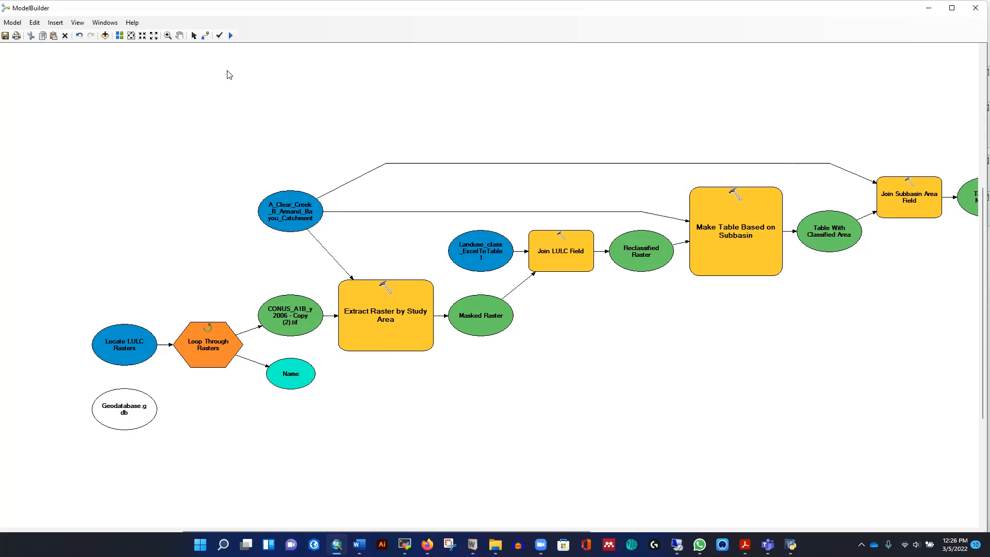
- Browse the Make Table Based on Subbasin output table to Geodatabase.gdb in the project's GIS_Files folder
click(179, 35)
drag(849, 322, 401, 326)
drag(645, 316, 553, 314)
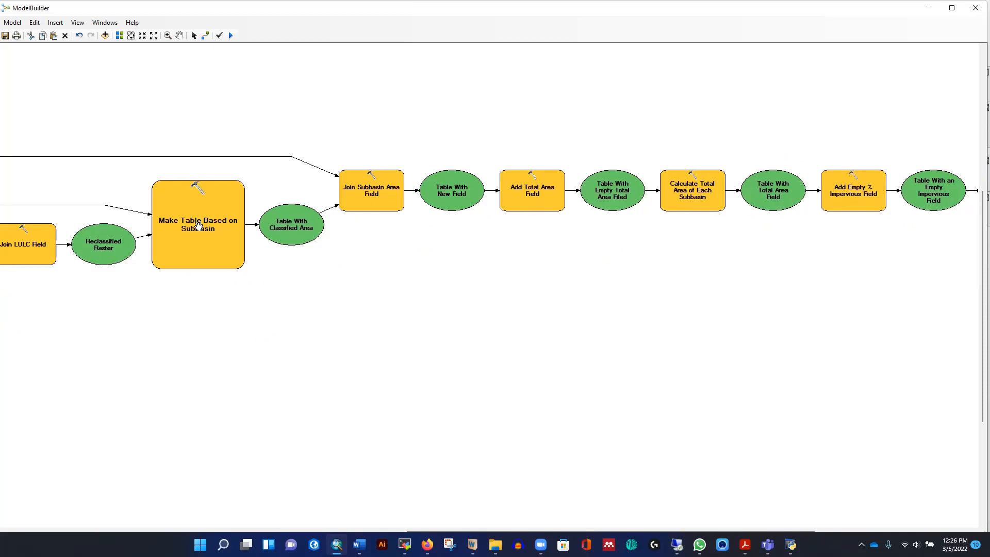
click(194, 35)
click(195, 216)
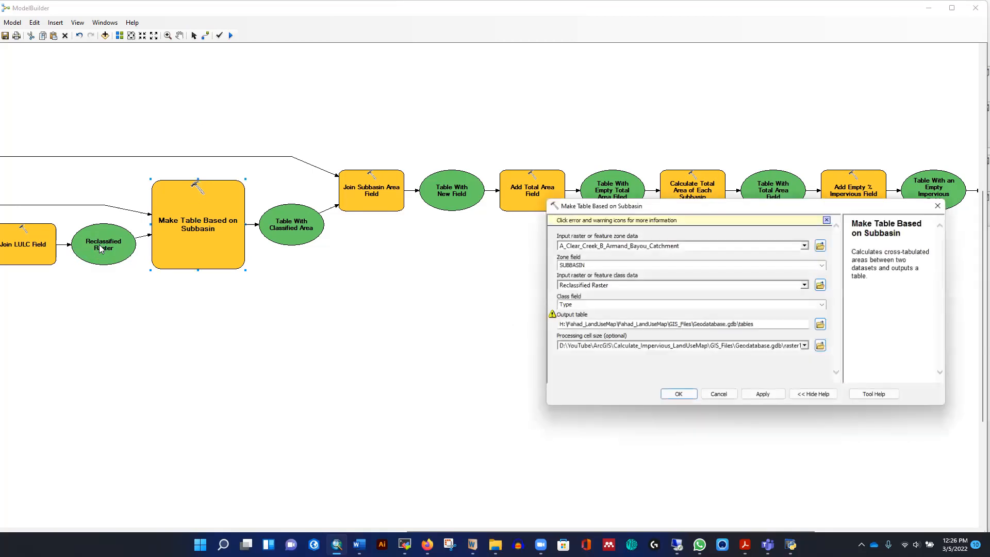
drag(679, 205, 592, 175)
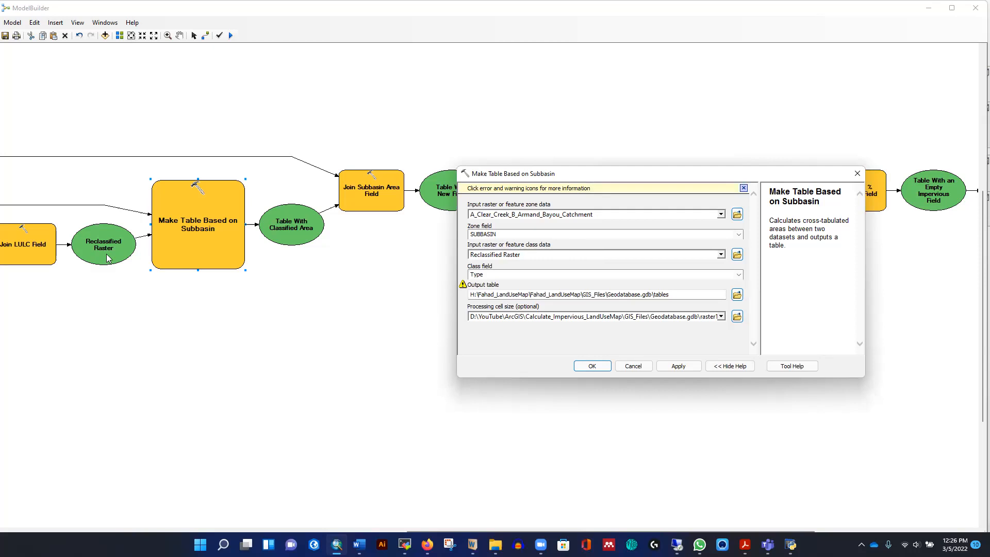
click(737, 295)
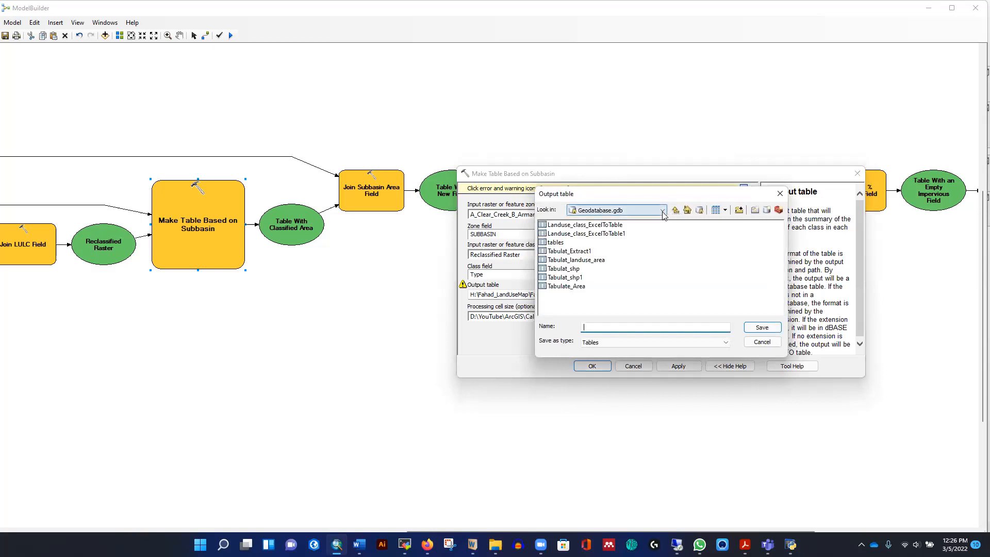
click(662, 210)
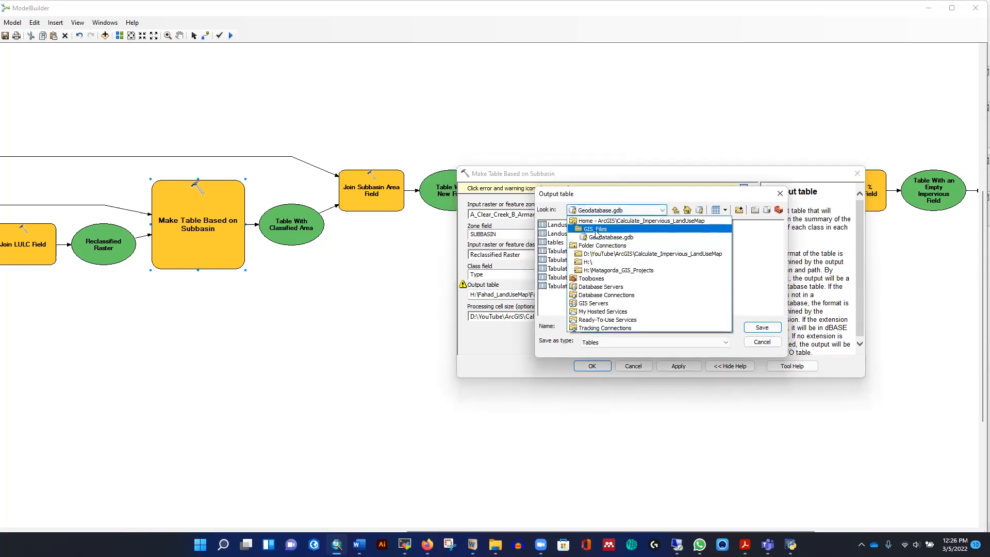
click(652, 237)
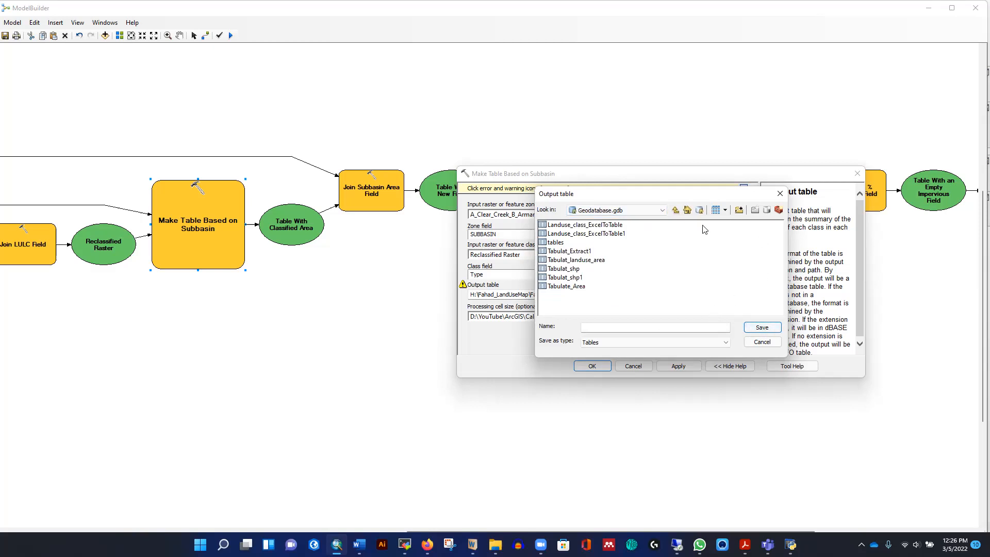
click(662, 211)
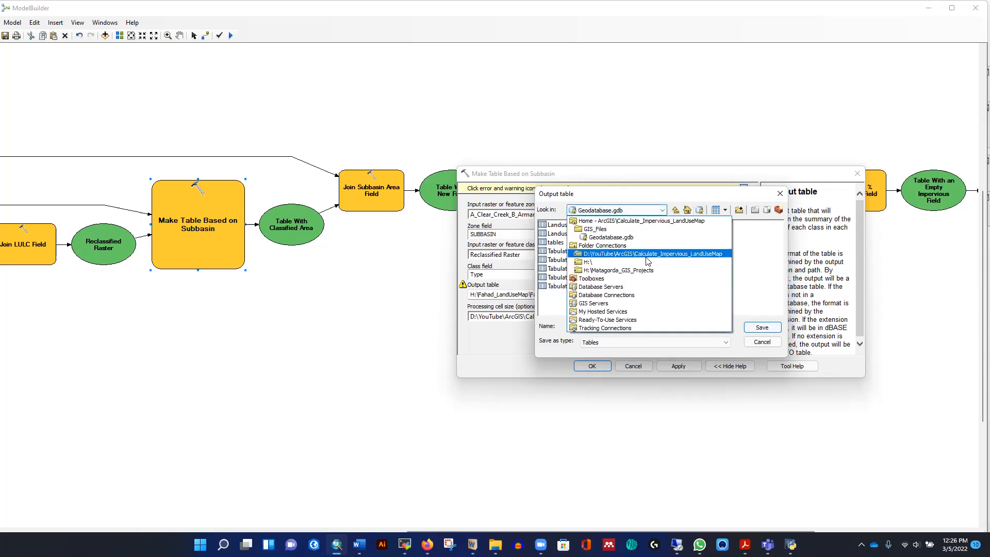
click(610, 224)
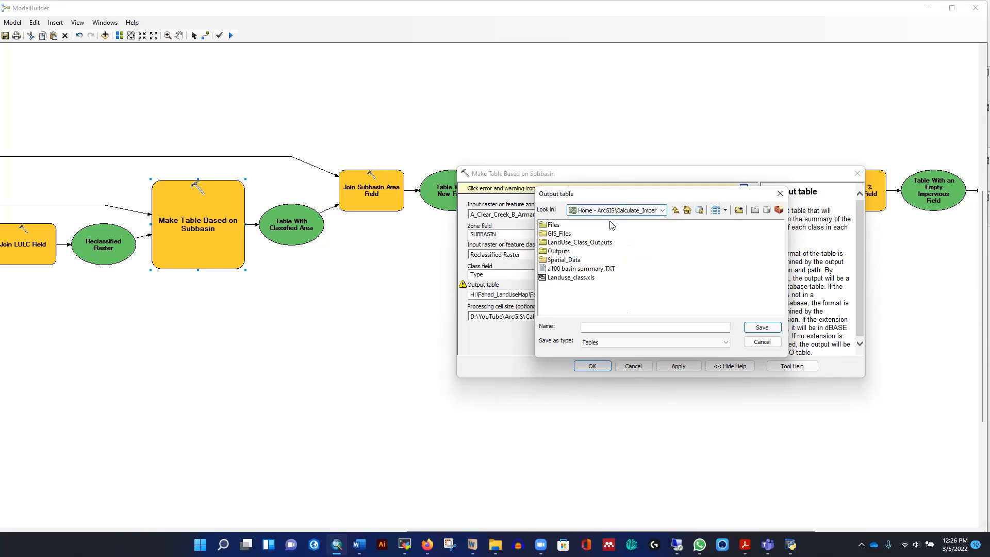
double_click(564, 236)
click(577, 243)
click(771, 328)
double_click(567, 243)
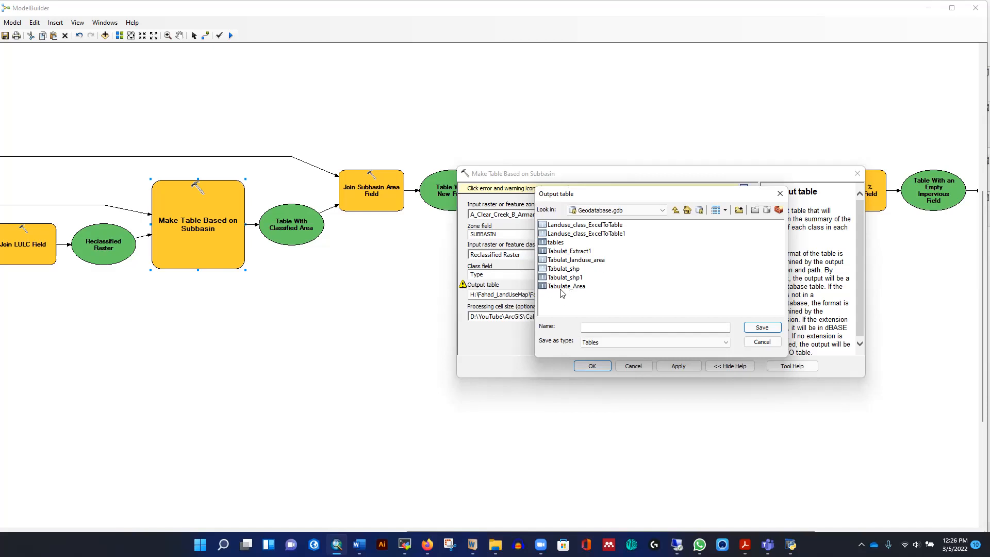
- Name the output table Tabulate_Area1 and confirm the Make Table Based on Subbasin parameters
click(565, 261)
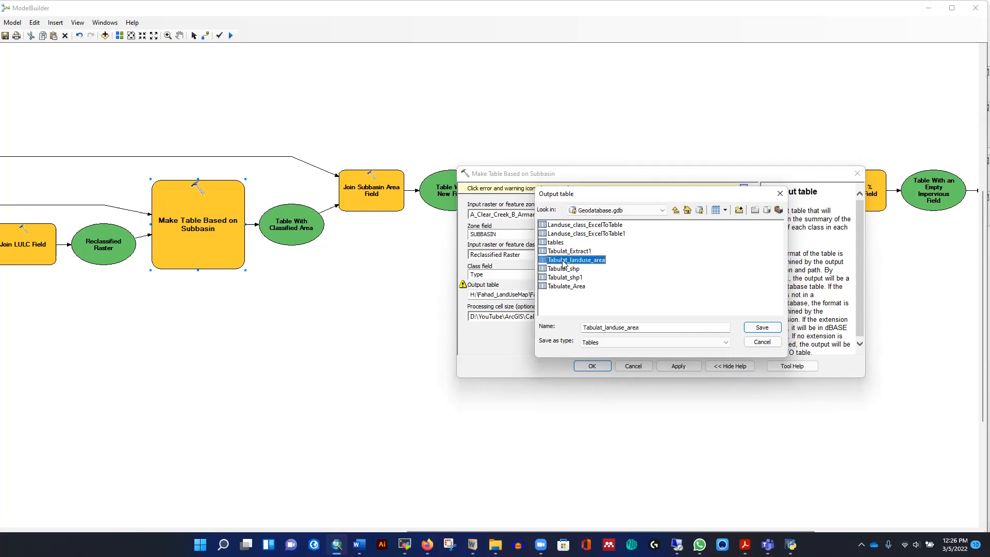
click(571, 287)
click(759, 328)
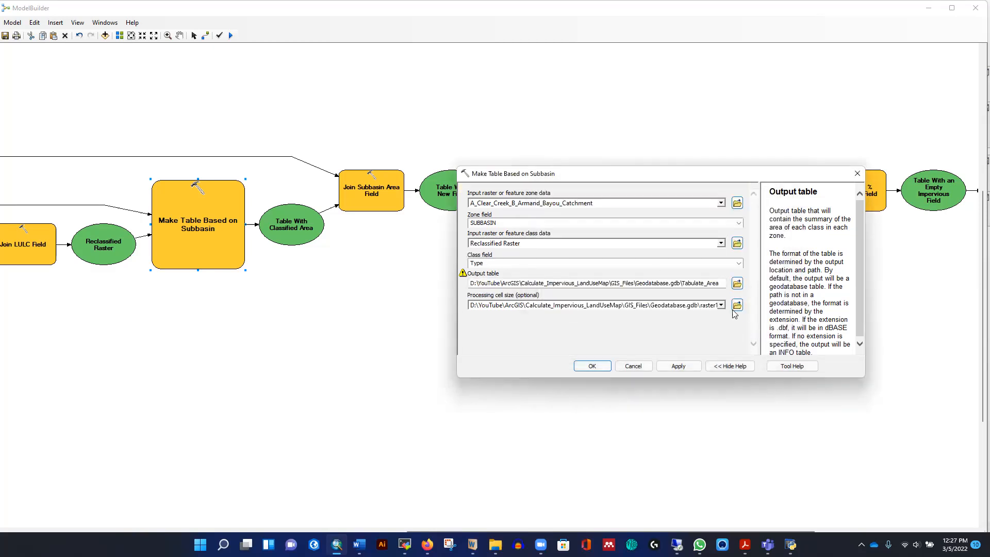
click(704, 320)
click(721, 285)
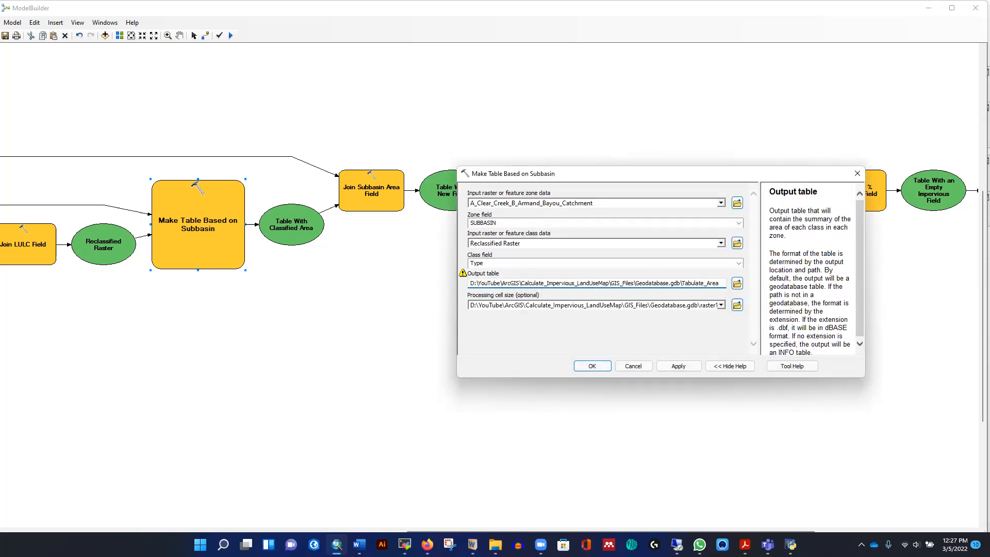
click(656, 329)
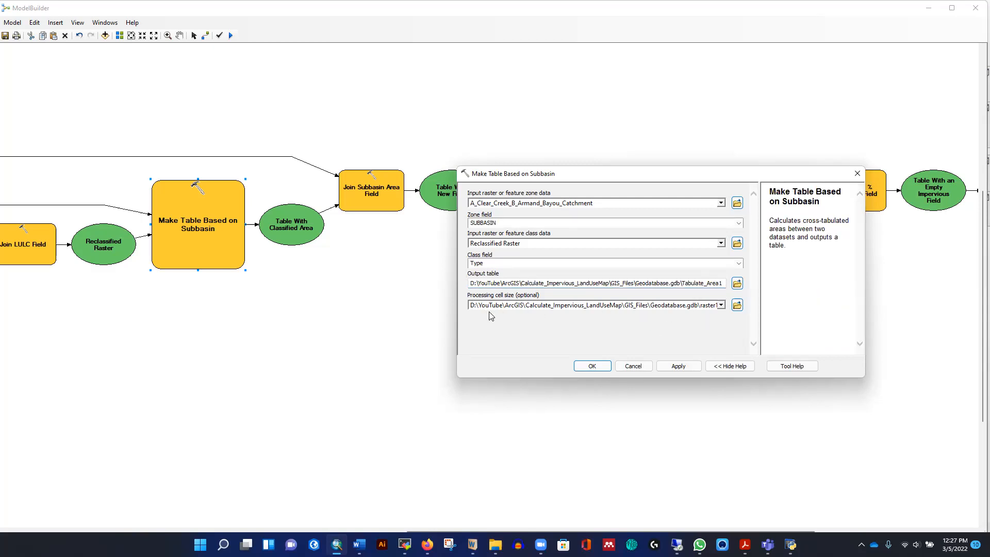
click(590, 367)
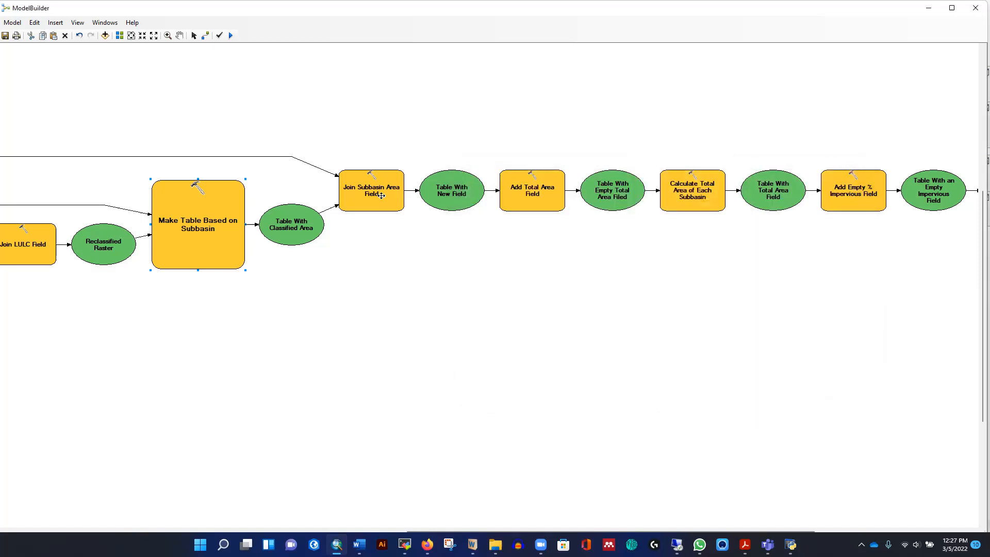
- Review the Add Total Area Field and Calculate Total Area of Each Subbasin parameters, closing each without changes
click(290, 314)
mouse_move(374, 190)
double_click(527, 196)
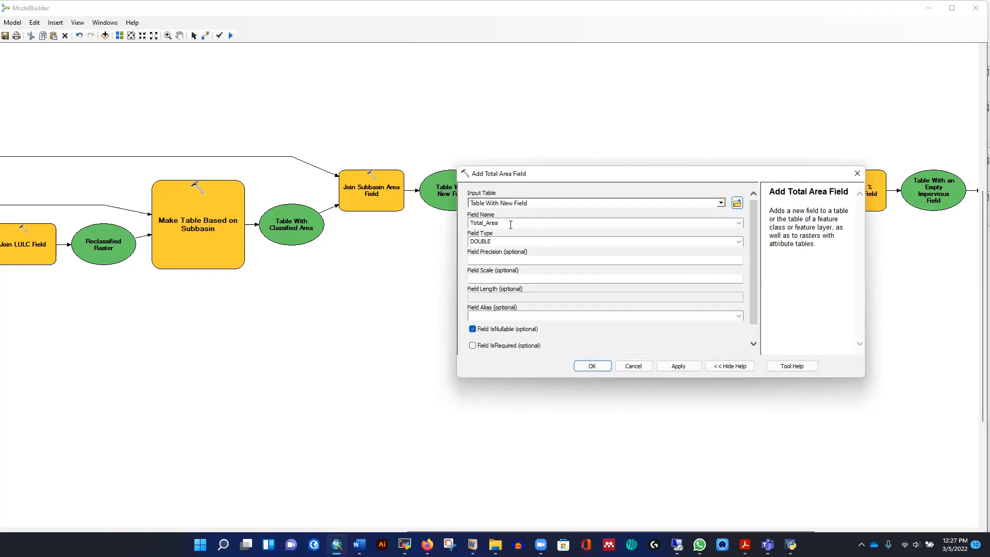
click(510, 223)
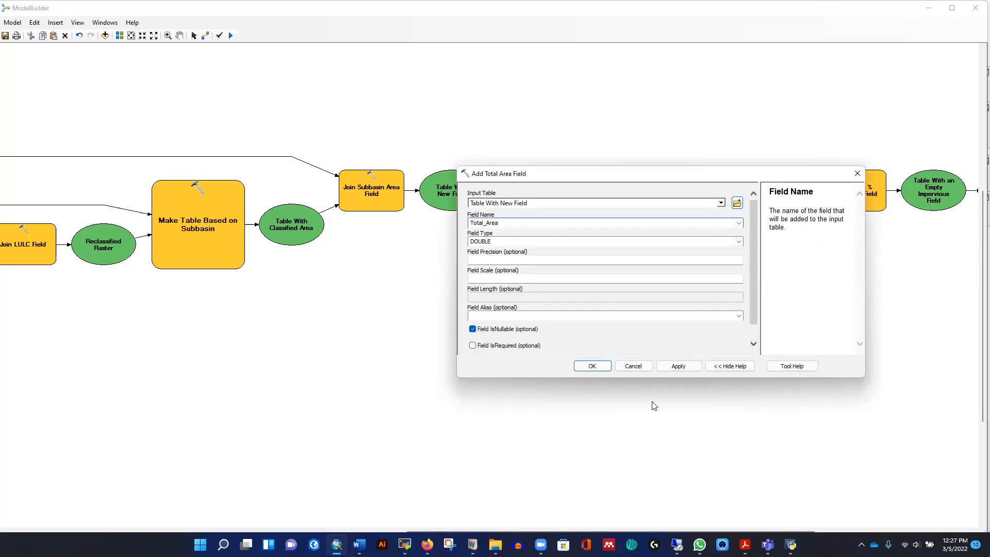
click(635, 367)
click(571, 282)
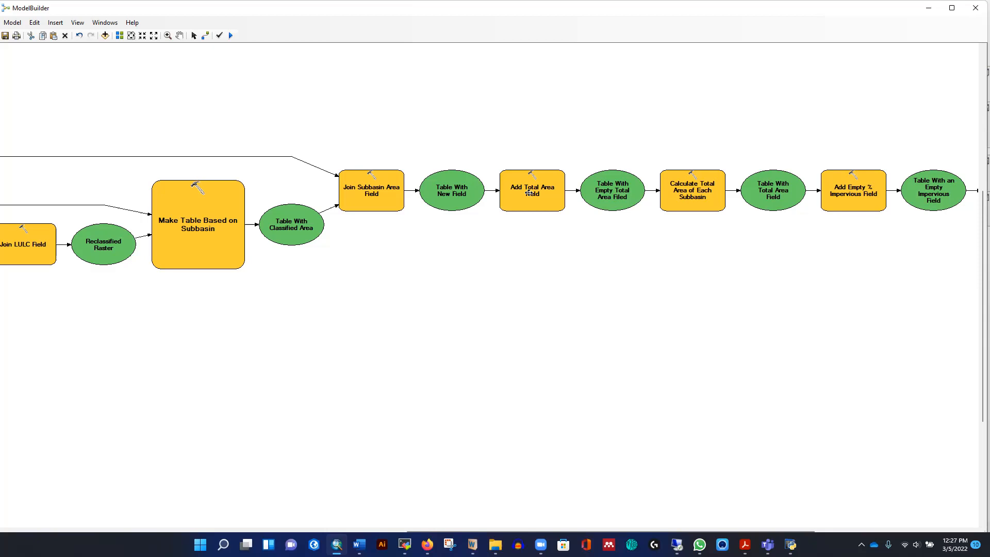
mouse_move(529, 192)
double_click(690, 192)
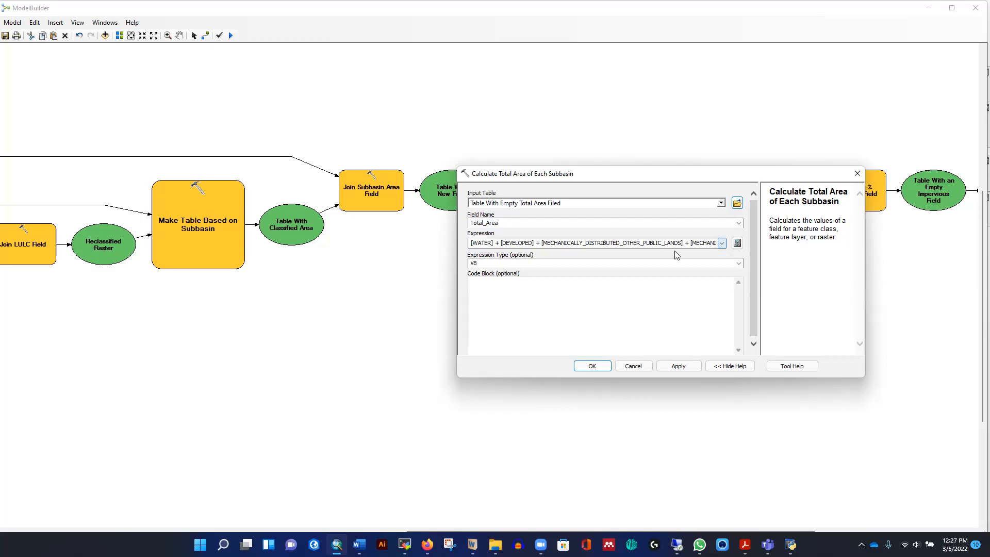
click(635, 366)
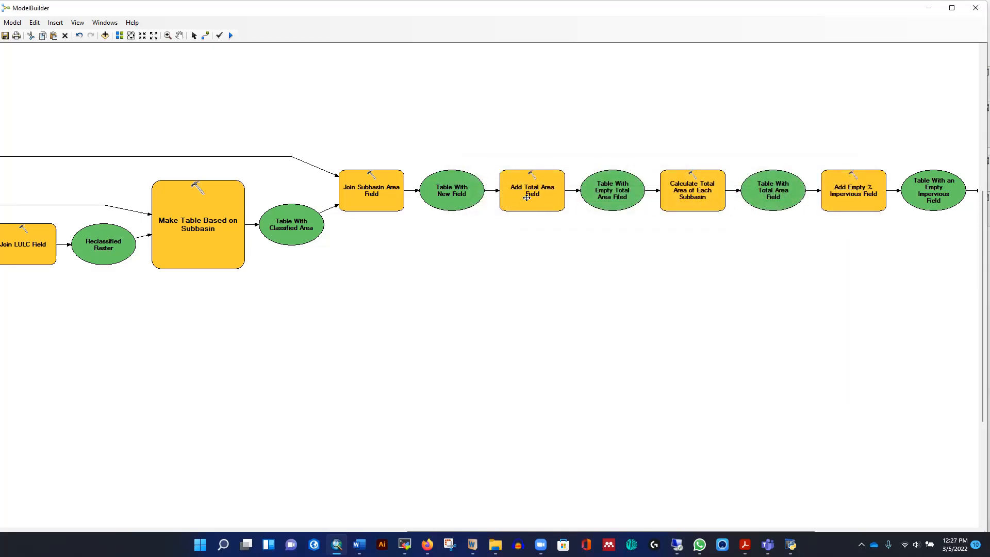
- Open the Add Empty % Impervious Field parameters to check its field settings, then cancel
right_click(527, 181)
click(526, 213)
right_click(844, 203)
click(737, 197)
right_click(839, 197)
key(Escape)
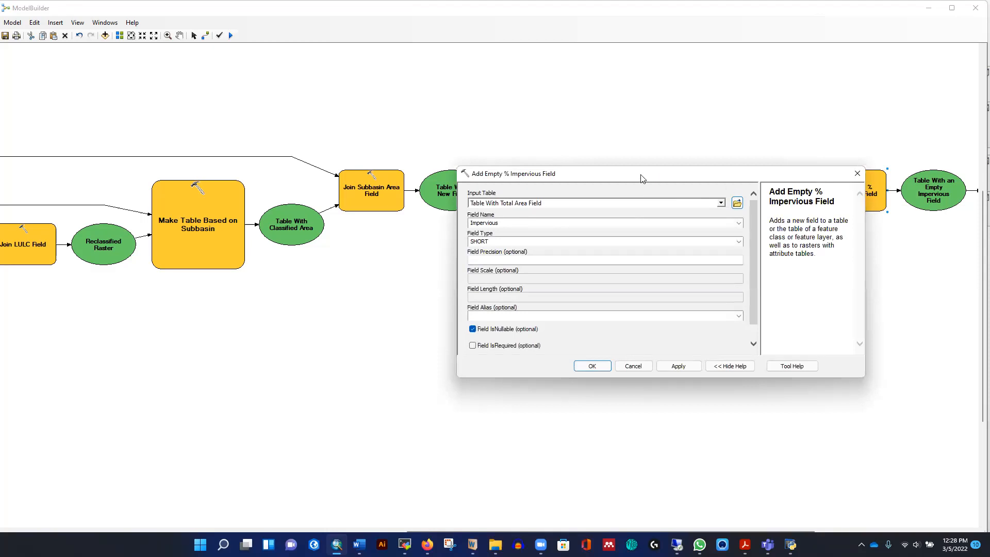
click(507, 225)
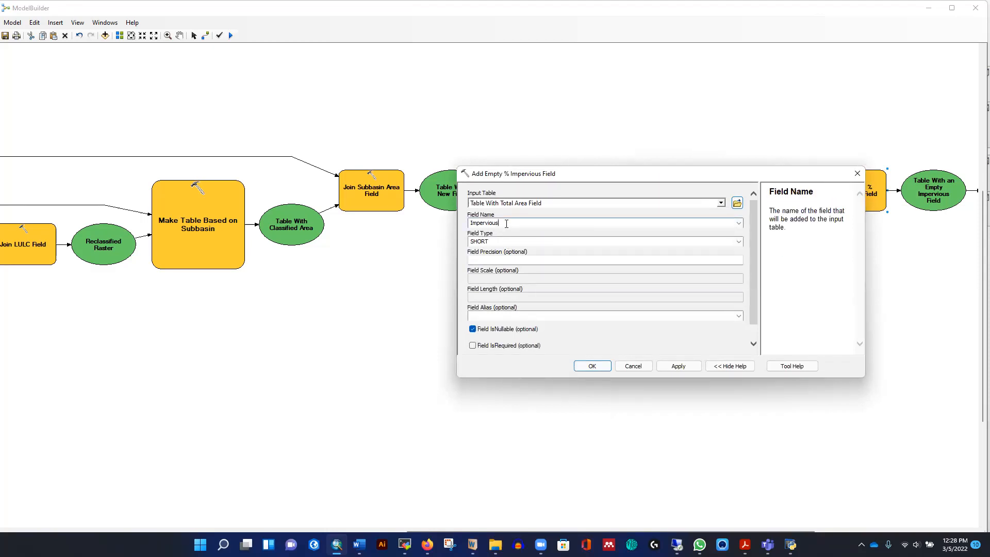
click(634, 366)
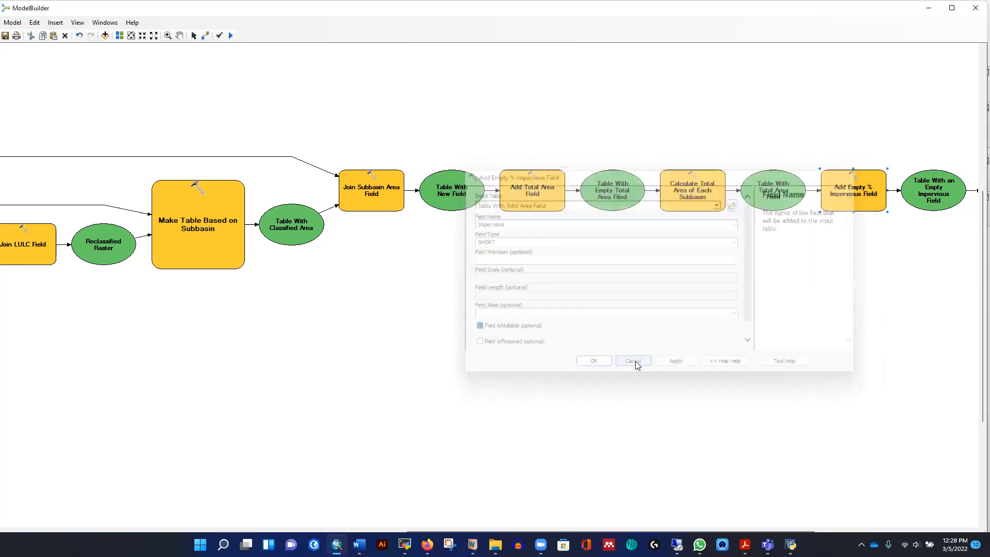
- Open the Calculate % Impervious tool's parameters to review its expression, then cancel
click(179, 35)
drag(701, 231, 362, 240)
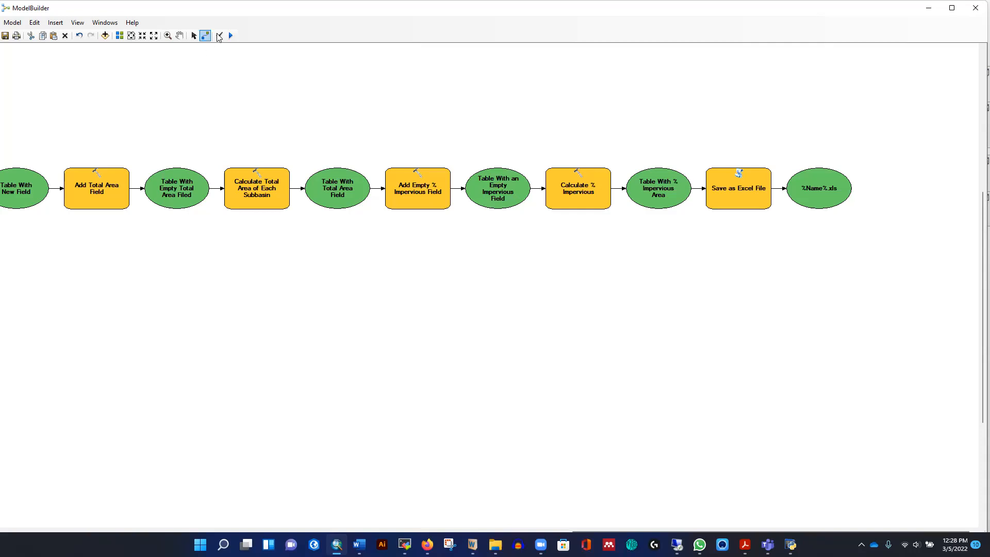
click(194, 35)
double_click(578, 192)
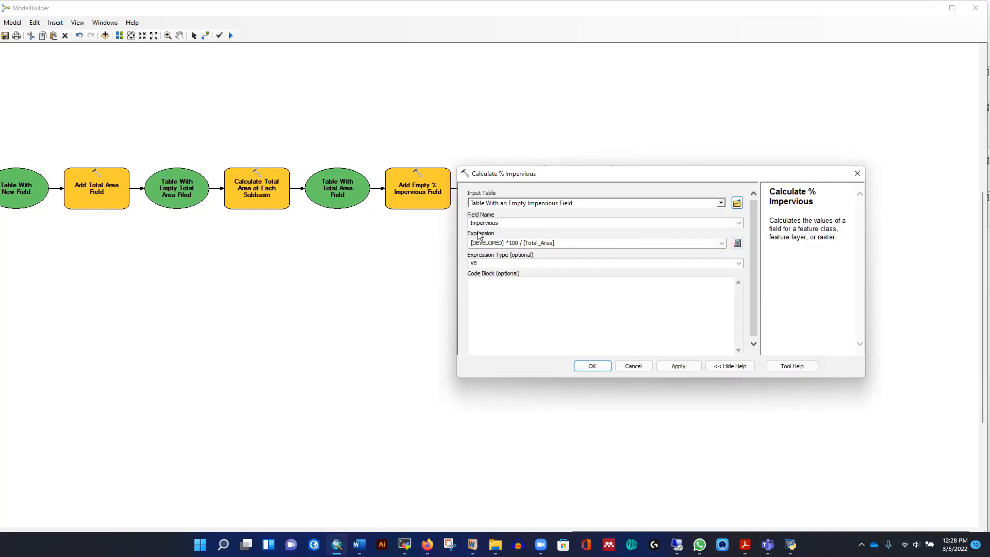
click(633, 367)
mouse_move(654, 196)
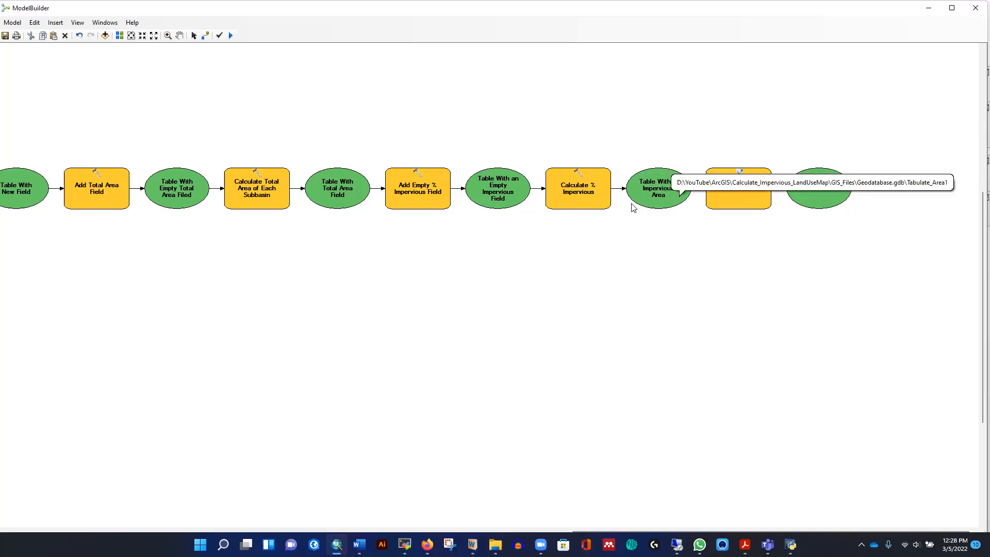
- Open the Save as Excel File parameters to check its output Excel file path, then close them
double_click(728, 193)
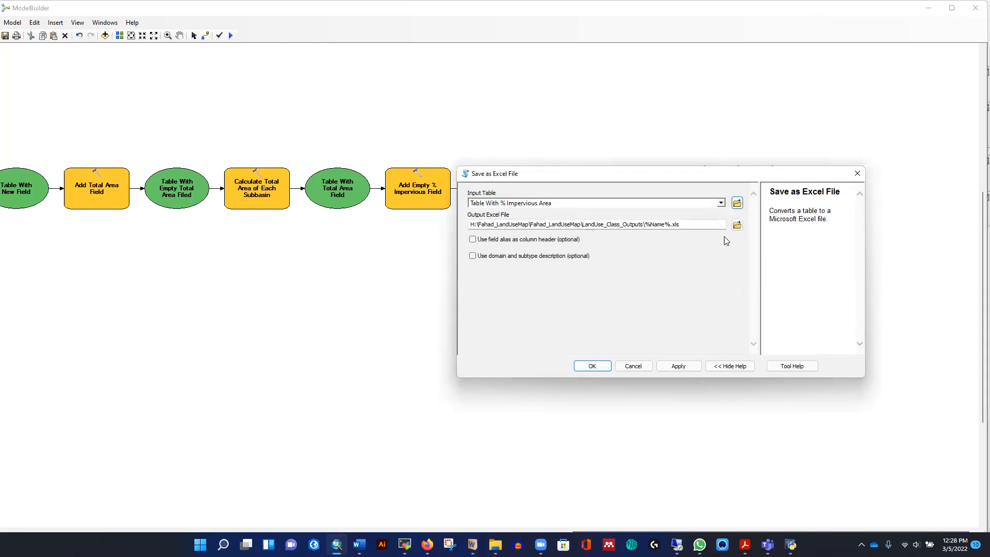
click(858, 173)
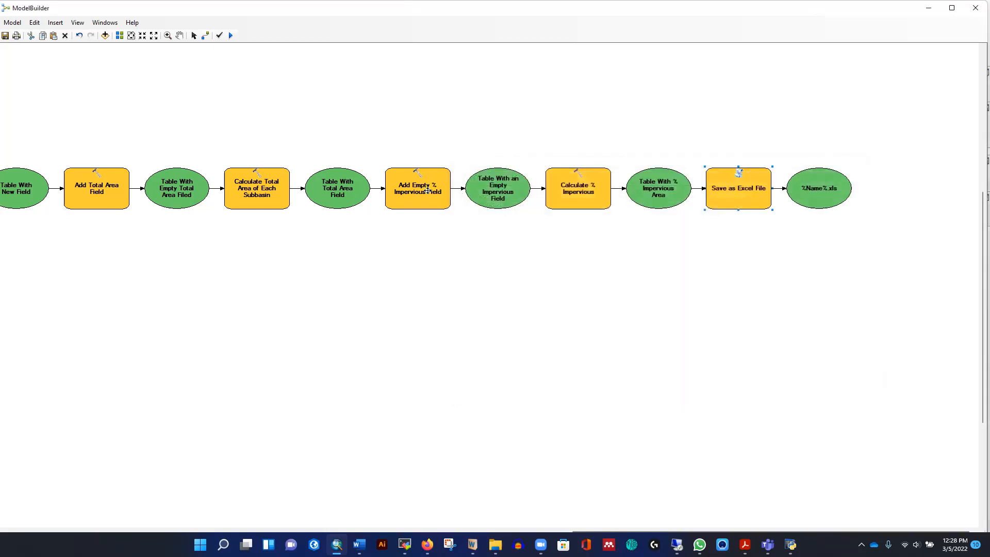
- Reopen the Add Empty % Impervious Field and Calculate % Impervious parameters to review, closing each
click(424, 192)
double_click(424, 192)
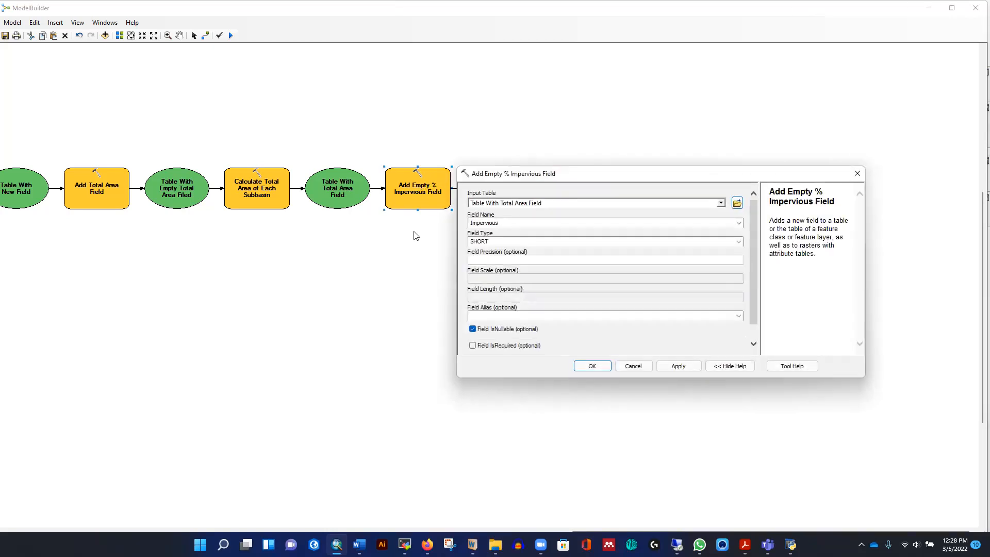
click(857, 176)
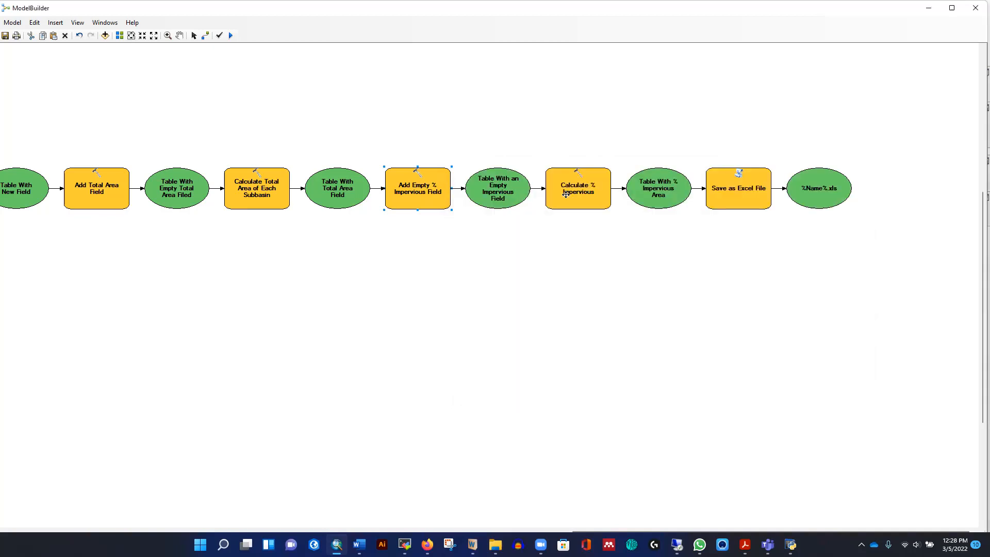
double_click(566, 194)
click(857, 174)
- From the Save as Excel File output browser, create a new folder named Output_LULC_Area inside Calculate_Impervious_LandUseMap
double_click(725, 193)
click(737, 225)
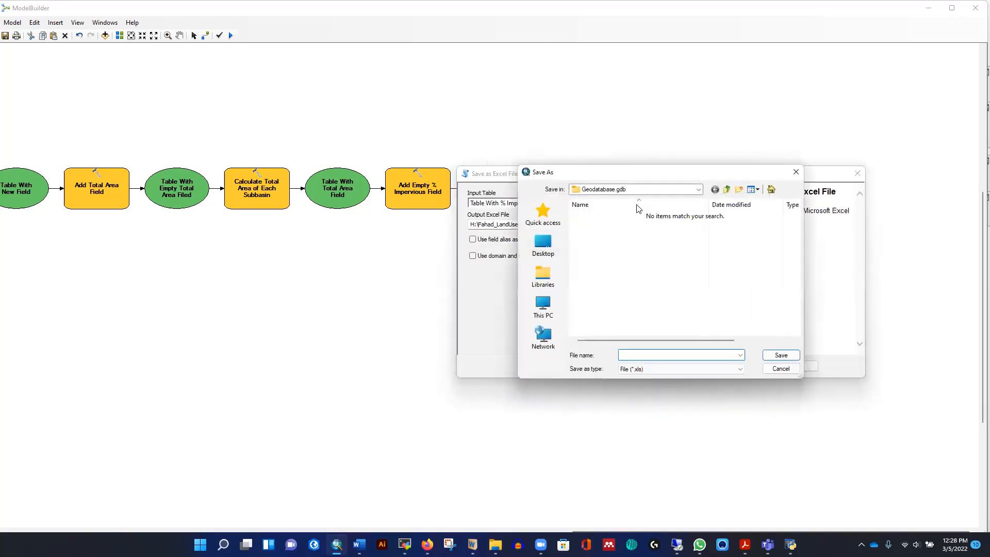
click(699, 190)
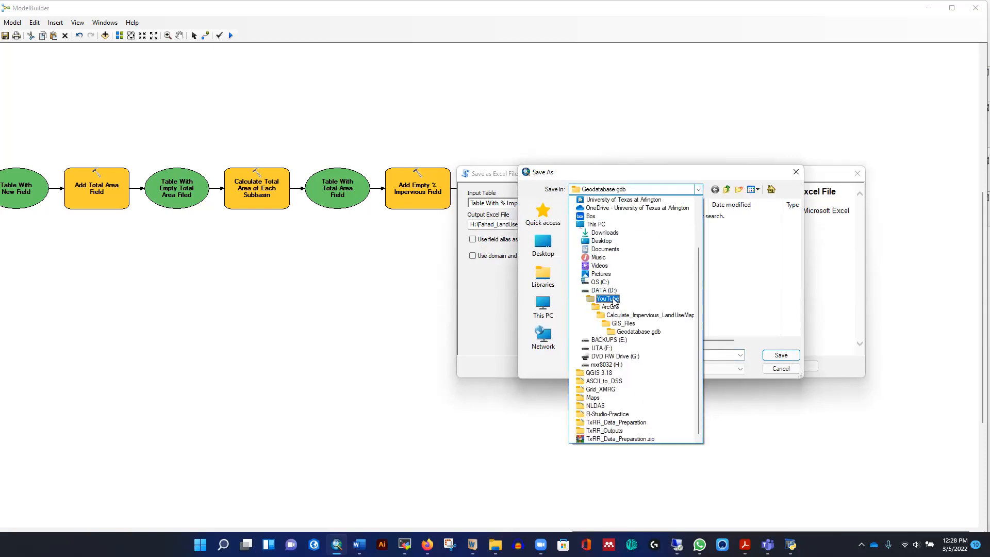
click(622, 316)
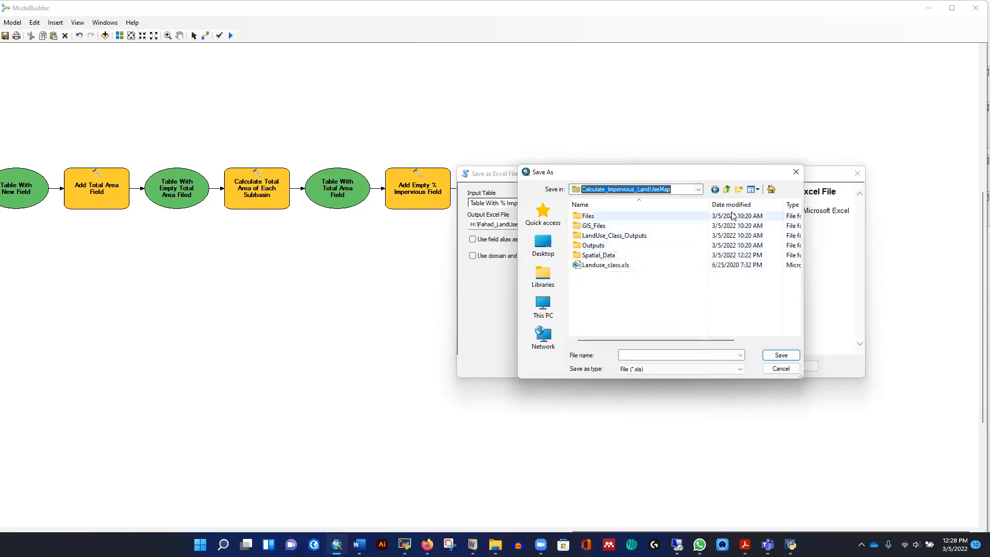
click(739, 191)
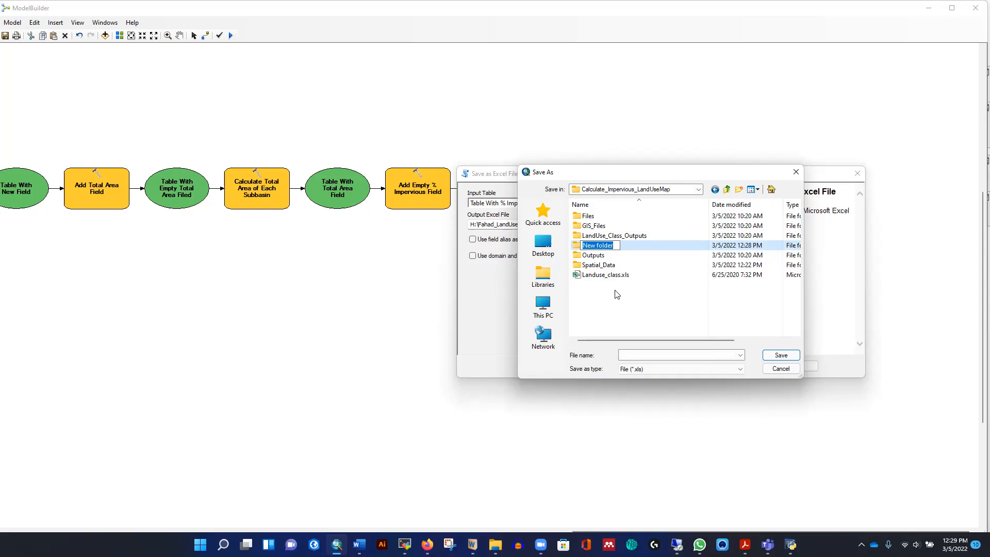
text(Output_LULC_Area)
key(Return)
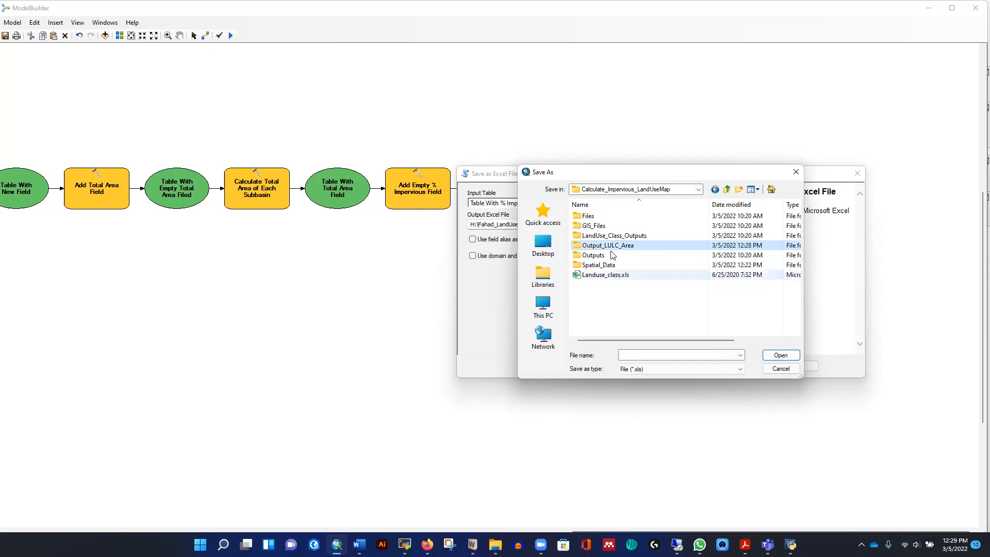
- Set the Save as Excel File output to %Name%.xls inside Output_LULC_Area and apply the parameters
double_click(610, 246)
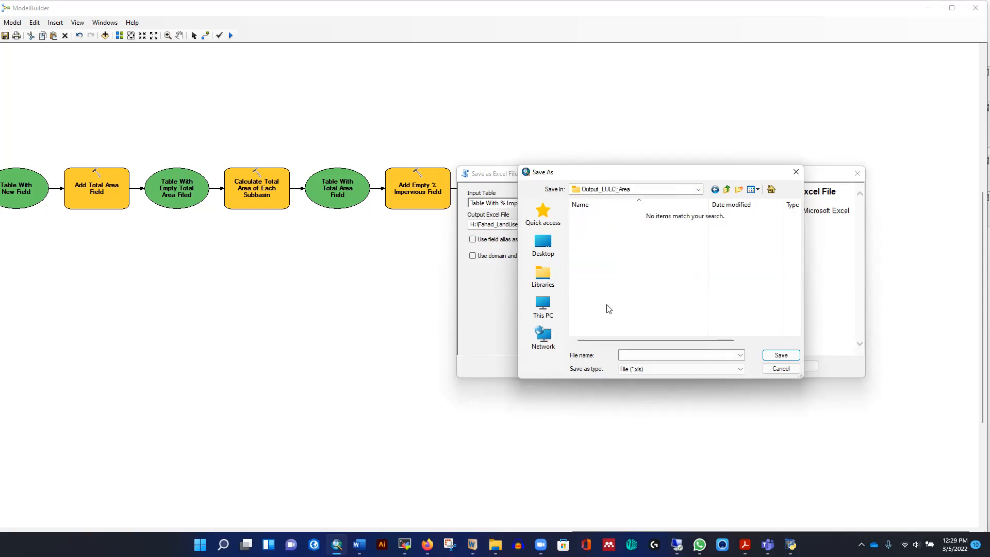
click(628, 355)
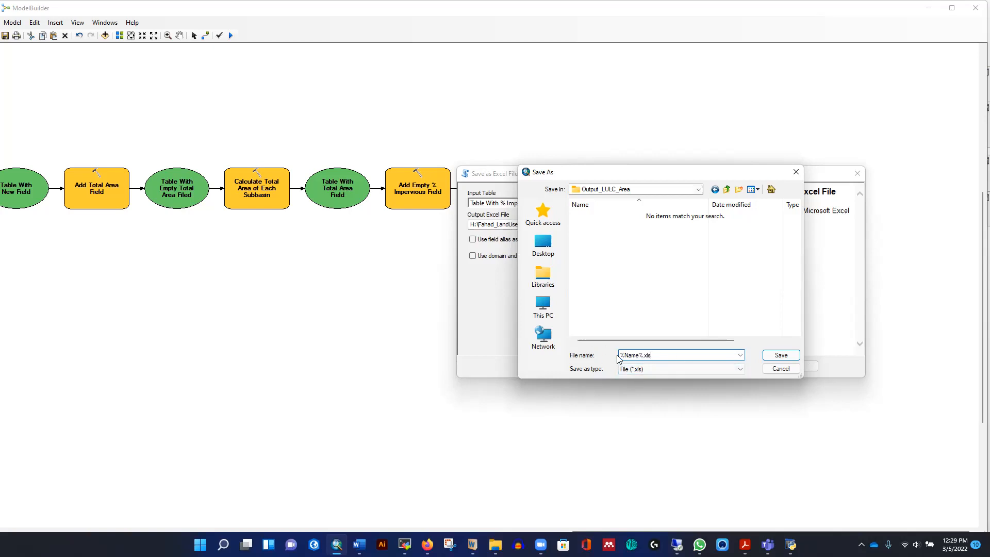
click(781, 355)
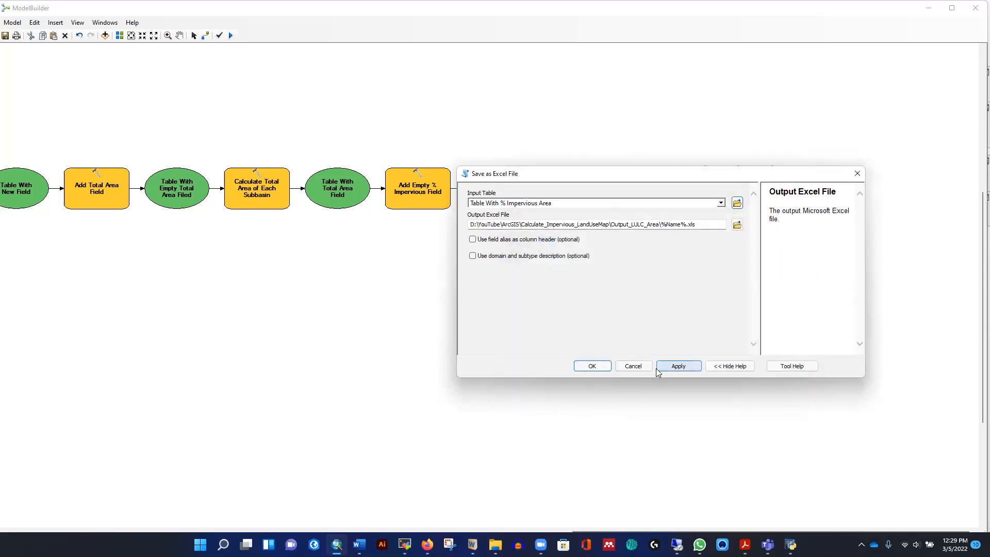
click(592, 366)
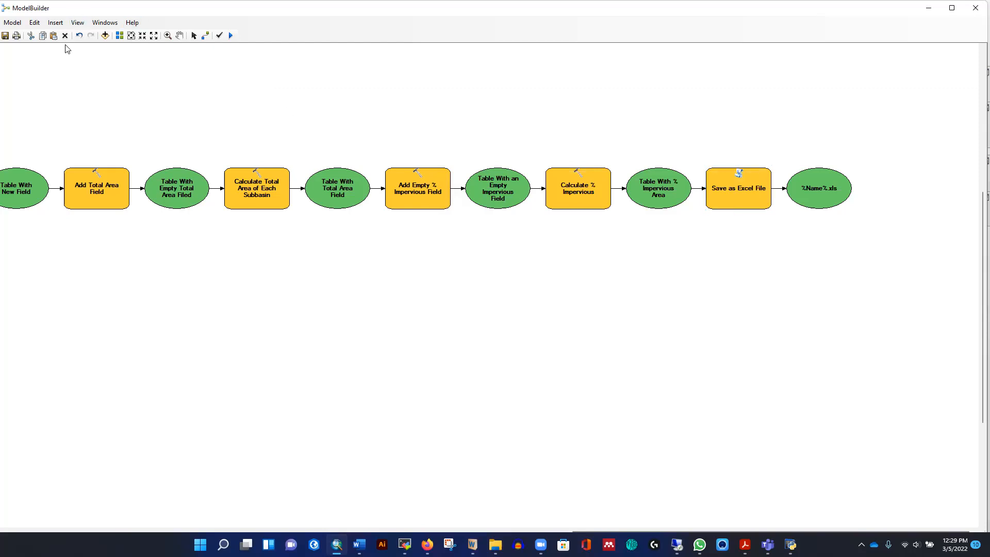
- Pan across the model to review the whole workflow
click(178, 37)
drag(124, 253, 568, 256)
drag(66, 326, 468, 302)
drag(33, 392, 212, 304)
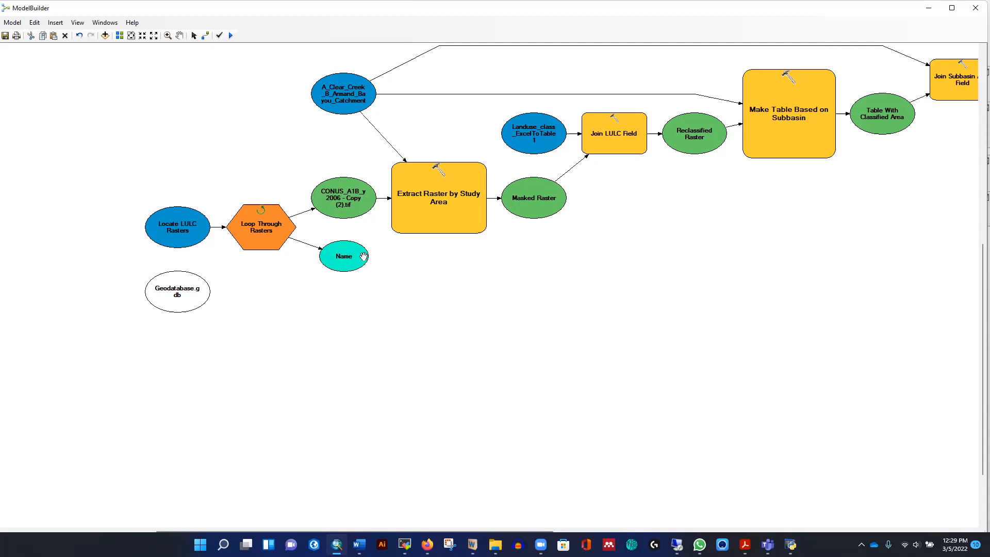
drag(629, 309, 334, 347)
drag(743, 294, 506, 309)
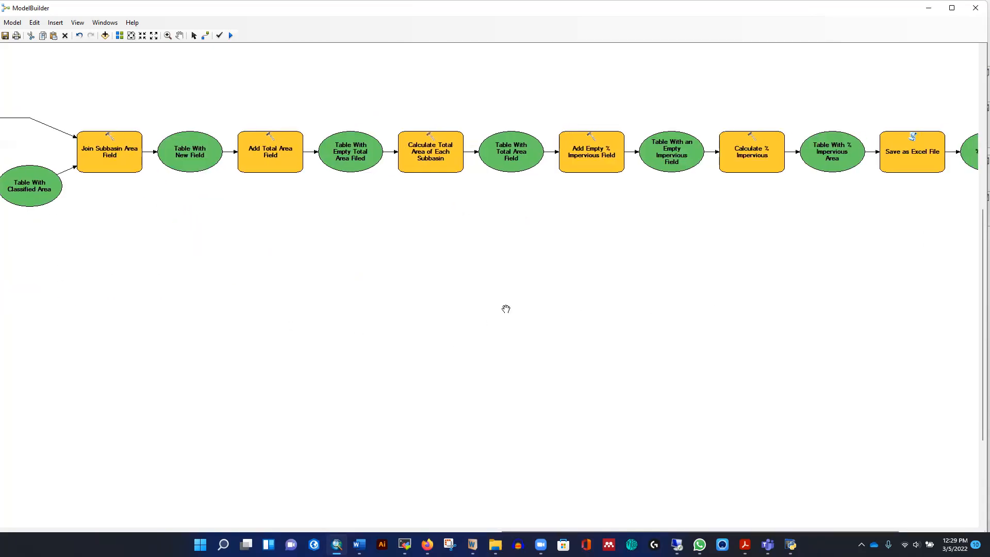
drag(671, 273, 238, 289)
drag(589, 270, 569, 290)
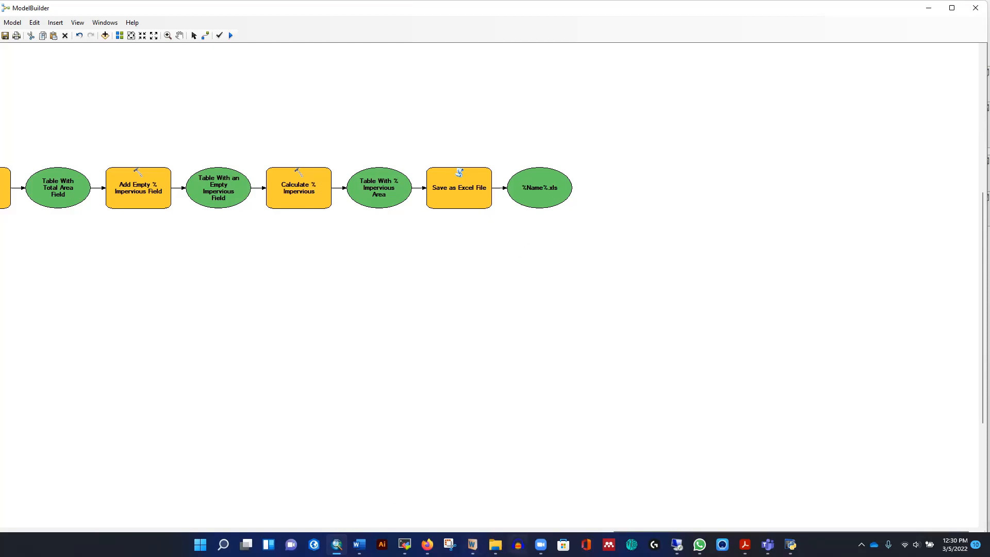
- Open the Output_LULC_Area folder in File Explorer to check its contents
click(495, 544)
click(741, 507)
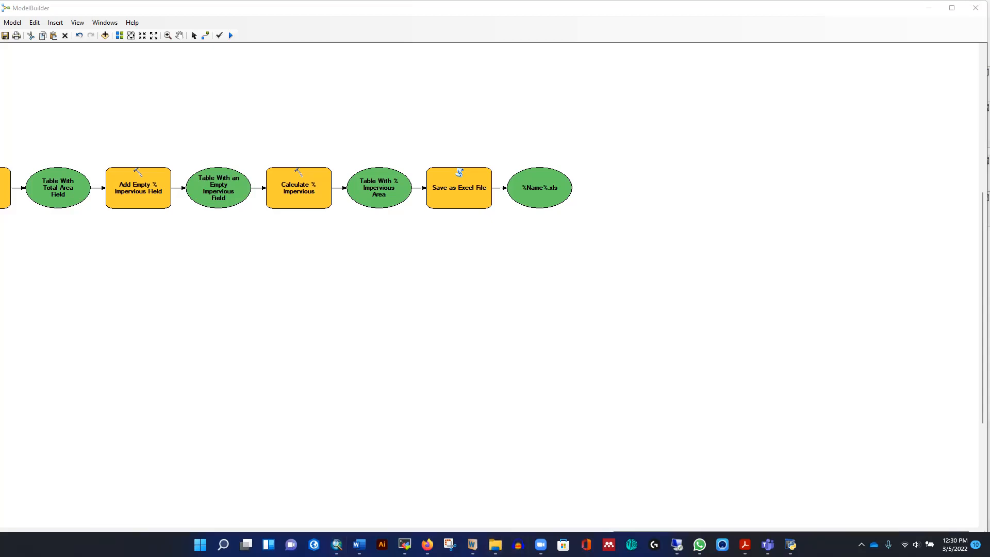
click(606, 194)
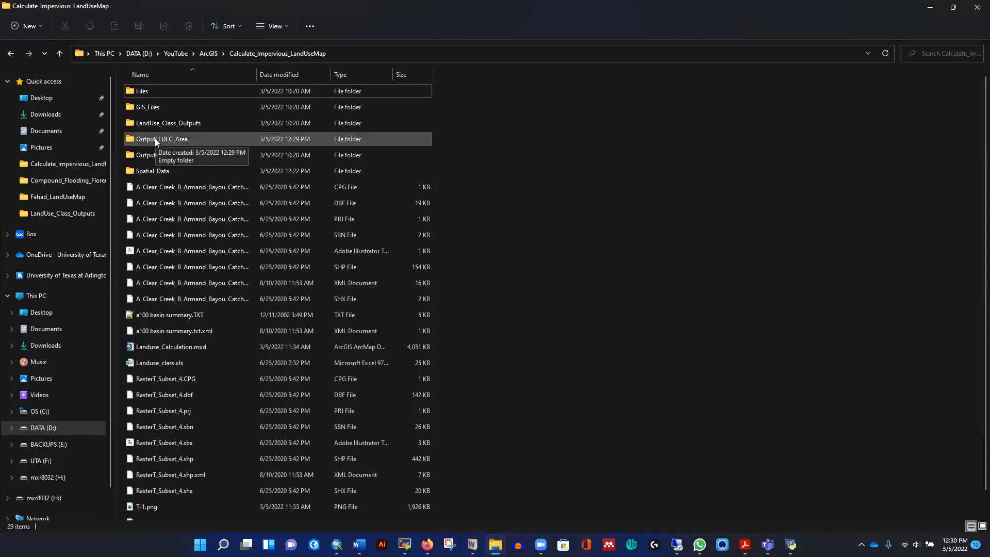
double_click(155, 138)
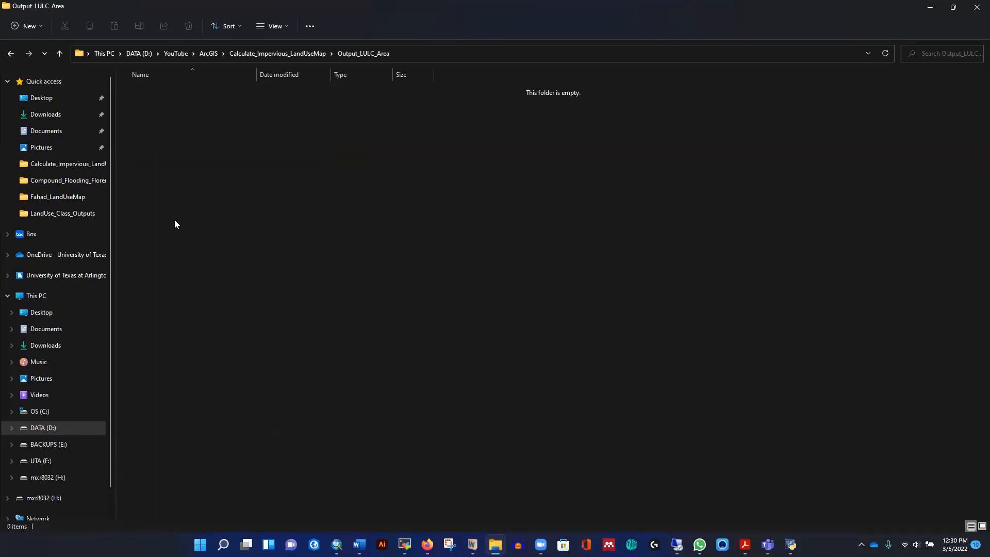
click(930, 8)
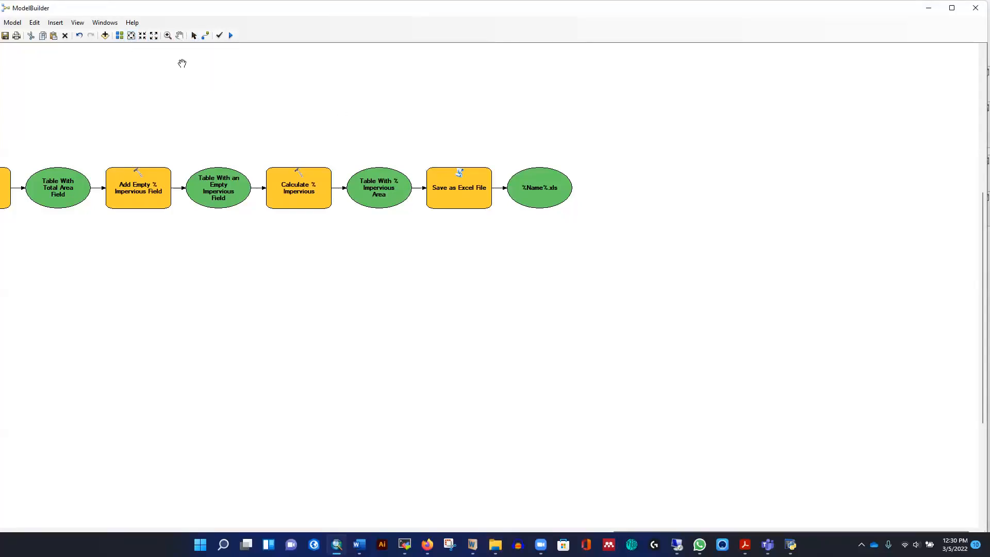
- Fit the whole model in view and browse the input rasters in the Files folder
click(143, 37)
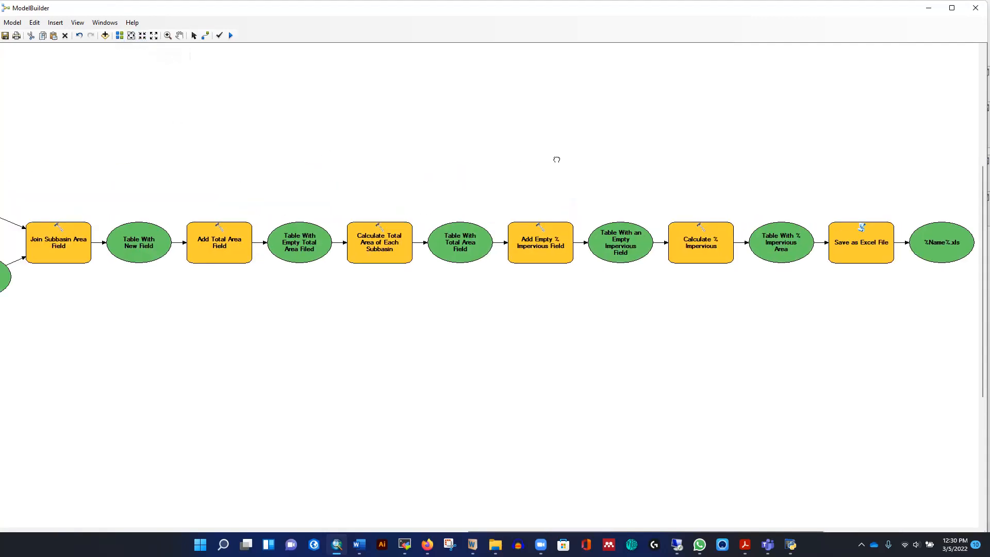
click(154, 36)
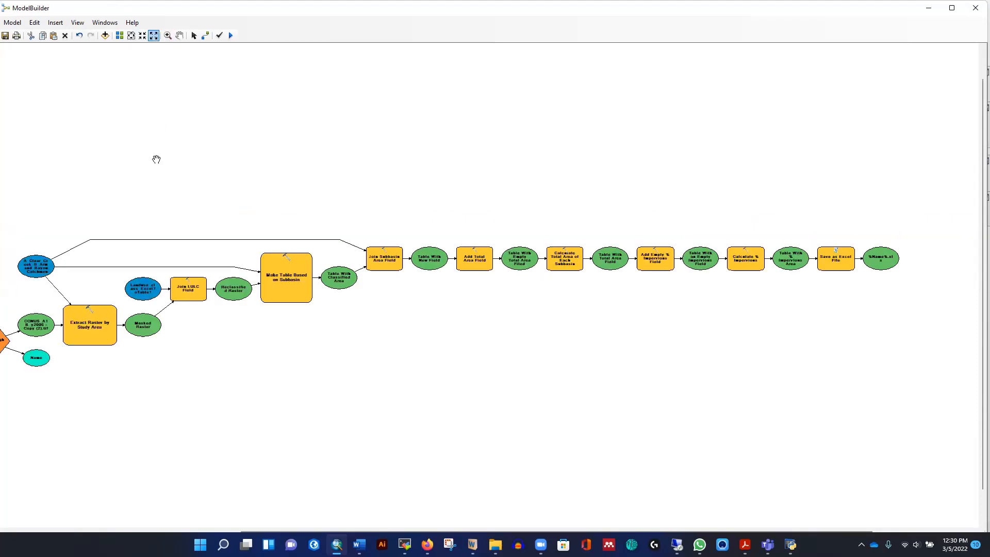
drag(194, 171, 248, 114)
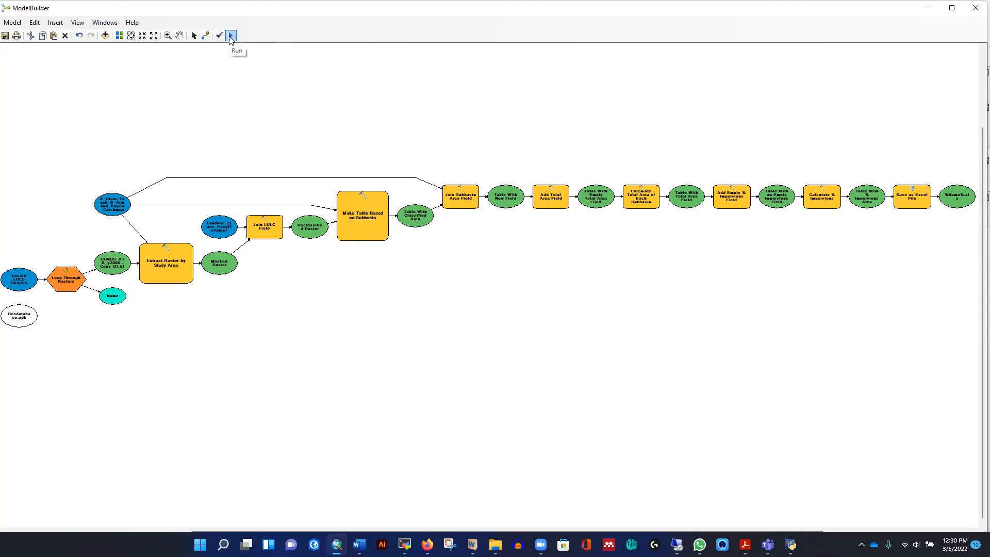
click(495, 544)
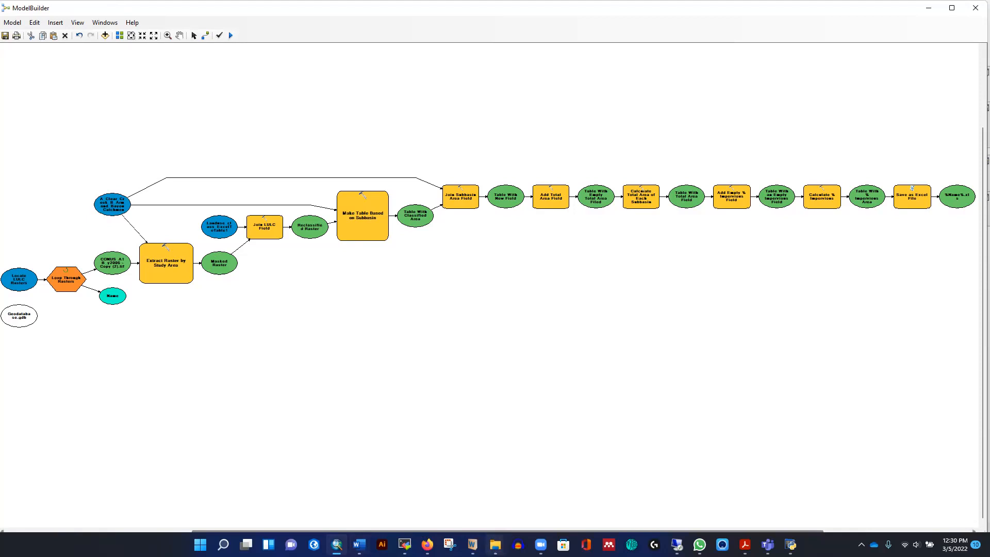
click(717, 487)
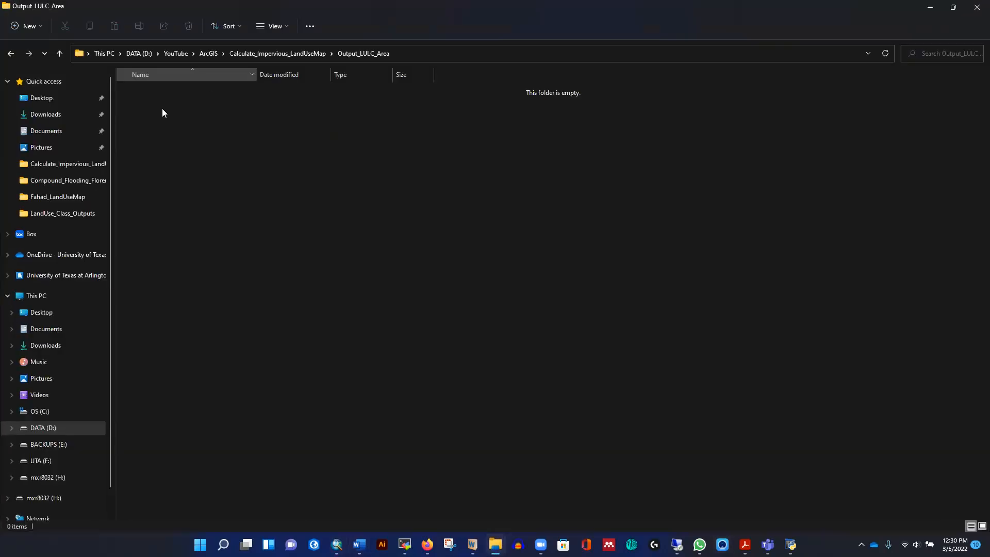
click(59, 53)
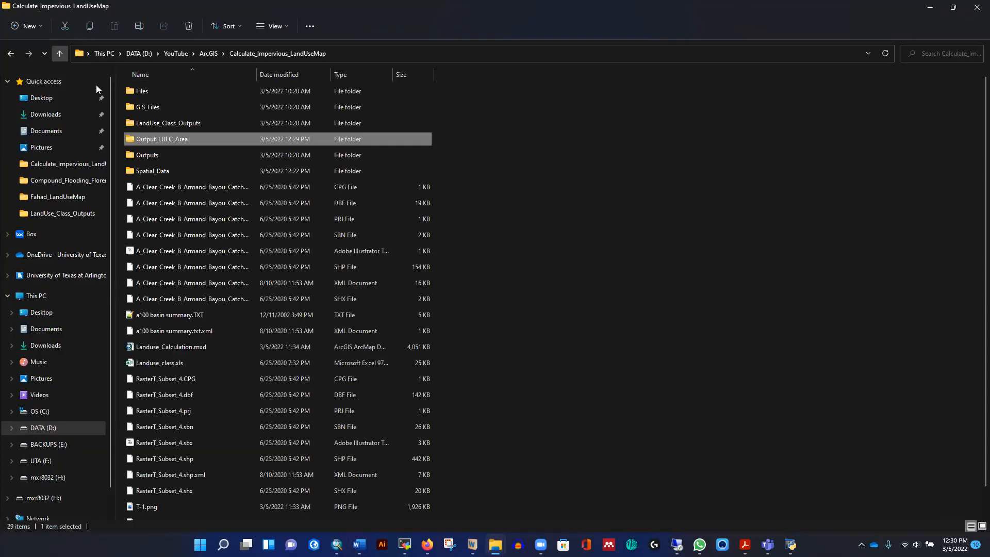
double_click(156, 95)
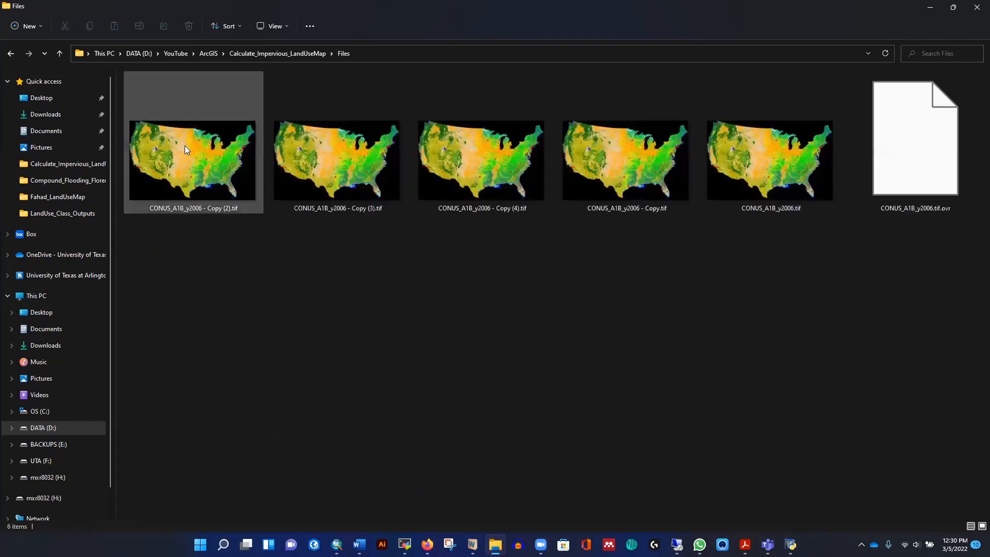
click(930, 7)
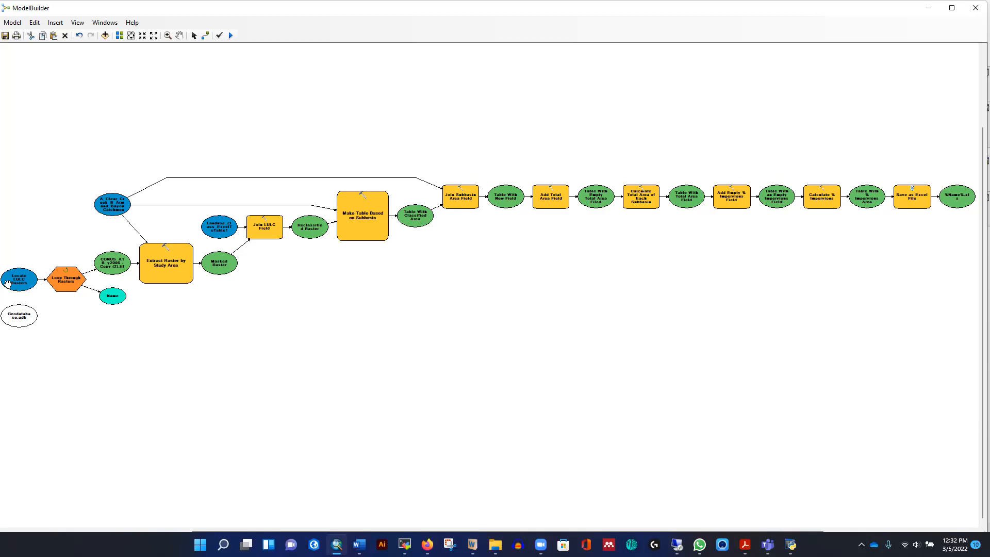
- Run the LULC_Percent_Impervious_Calculator model
click(230, 35)
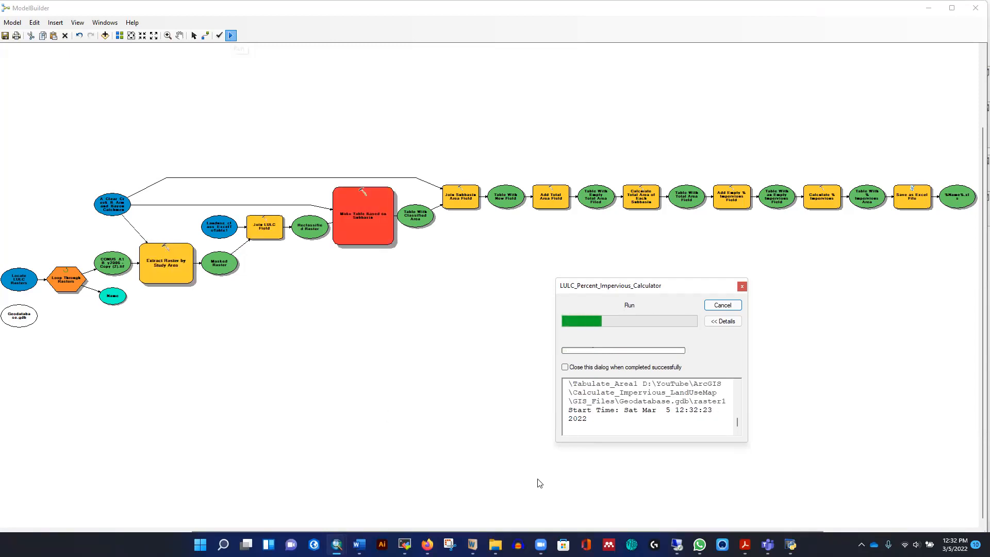
mouse_move(496, 543)
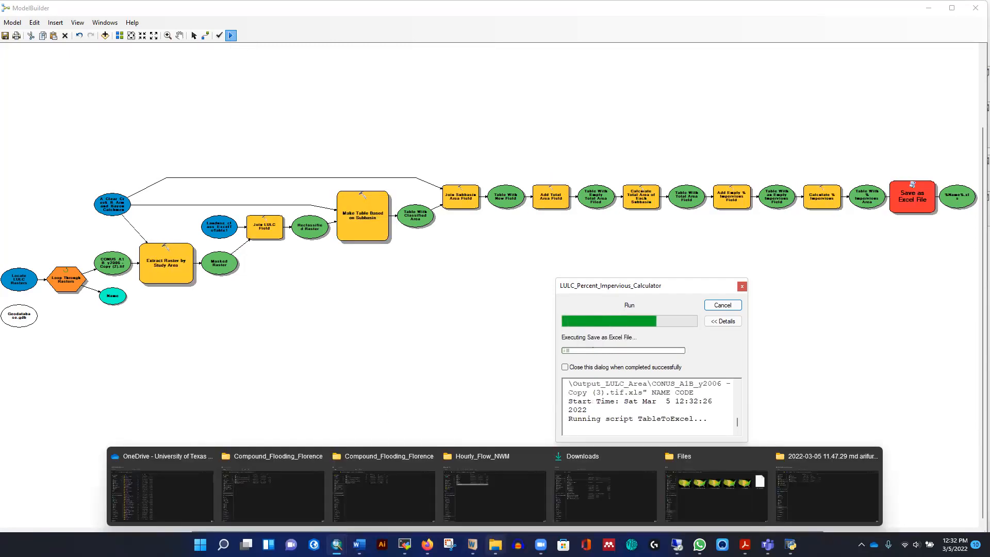
- Open the output workbook CONUS_A1B_y2006 - Copy (2).tif.xls from the Output_LULC_Area folder
click(697, 500)
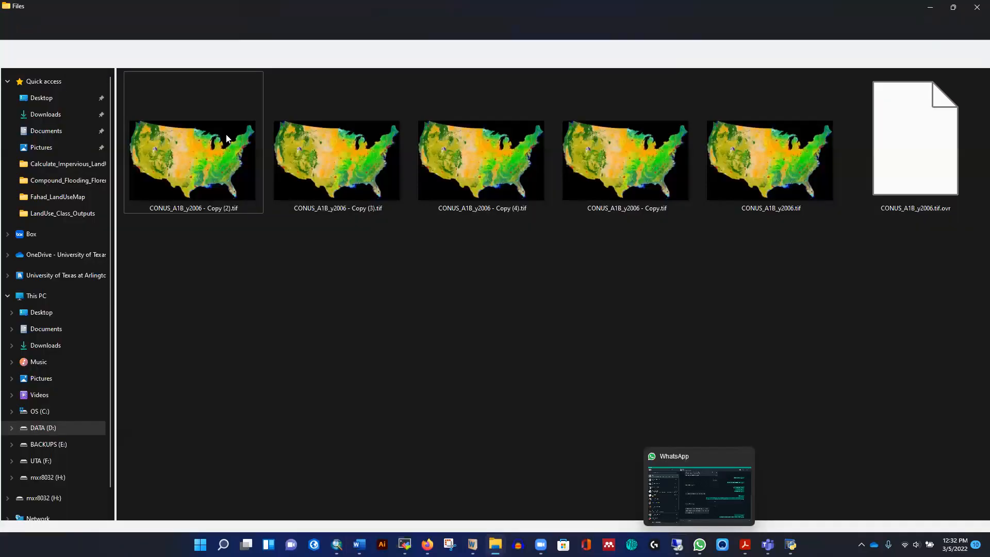
click(59, 53)
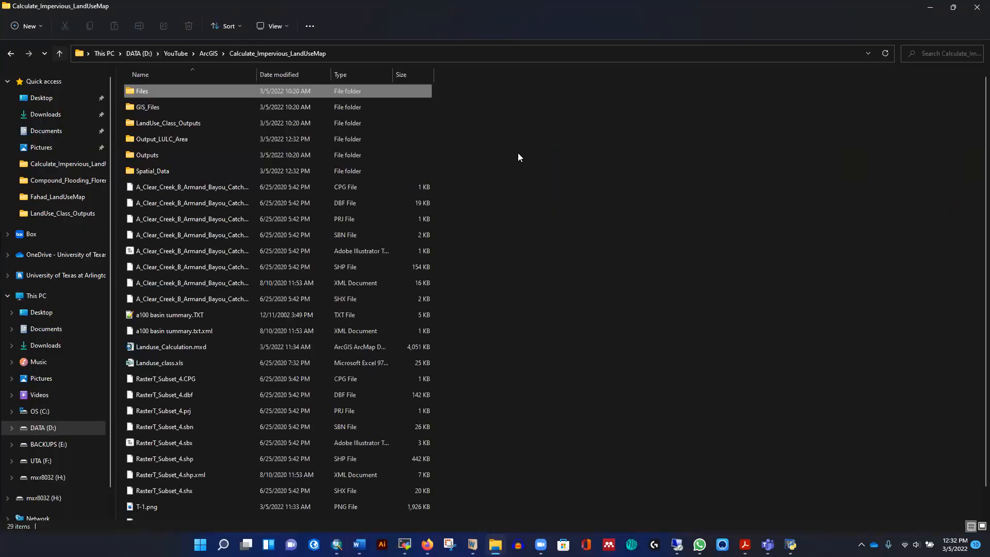
double_click(184, 140)
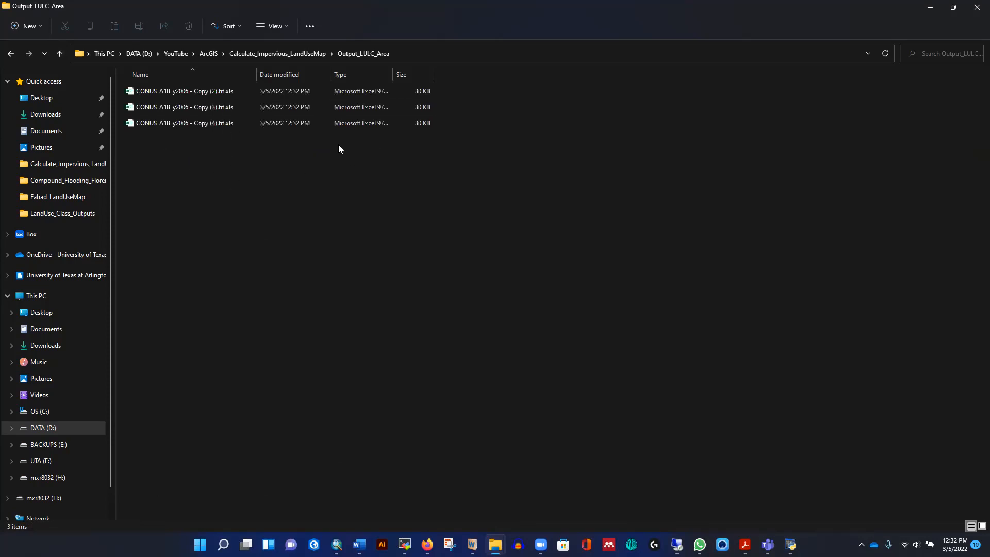
click(193, 92)
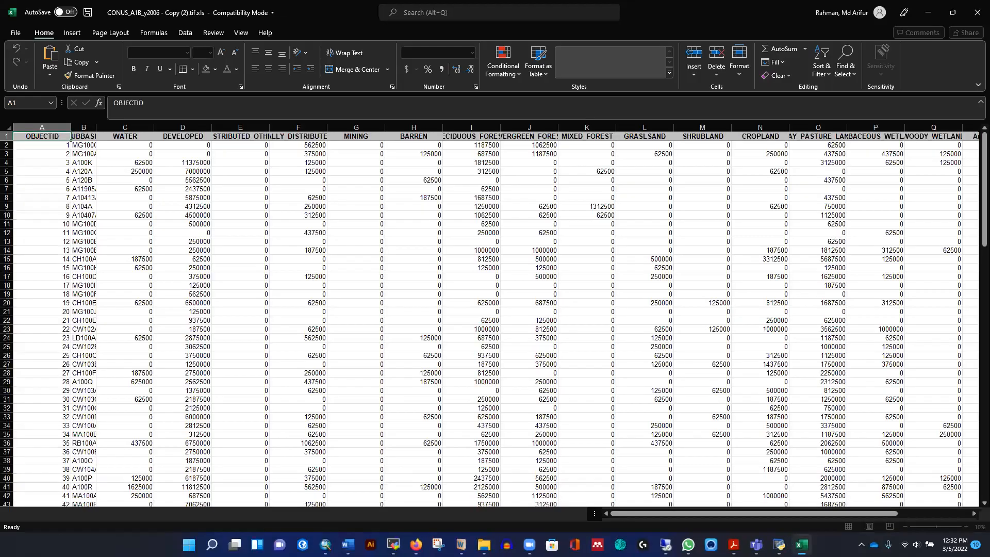
- Examine the Arrea_Sqm, Total_Area and Impervious columns of the output table
drag(646, 513, 748, 512)
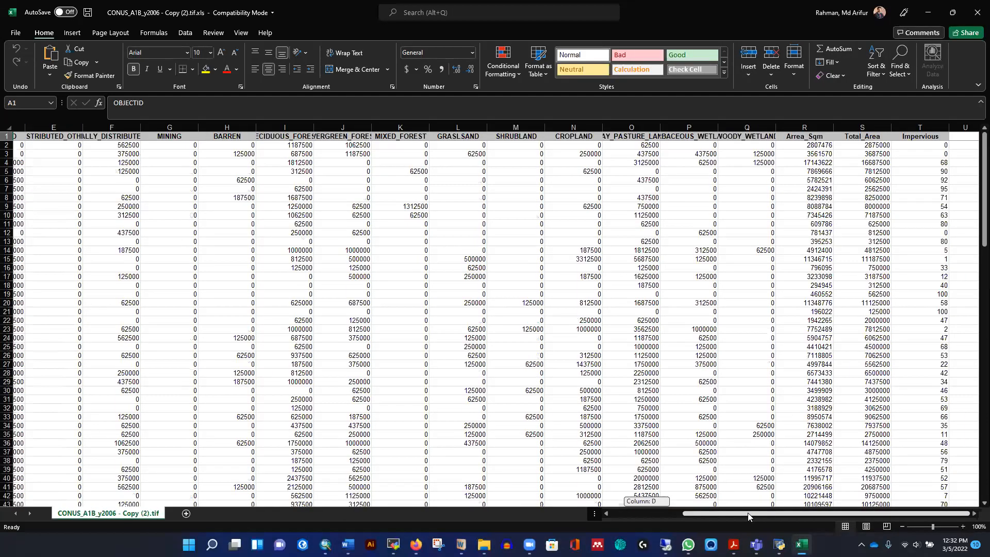
click(916, 155)
click(912, 206)
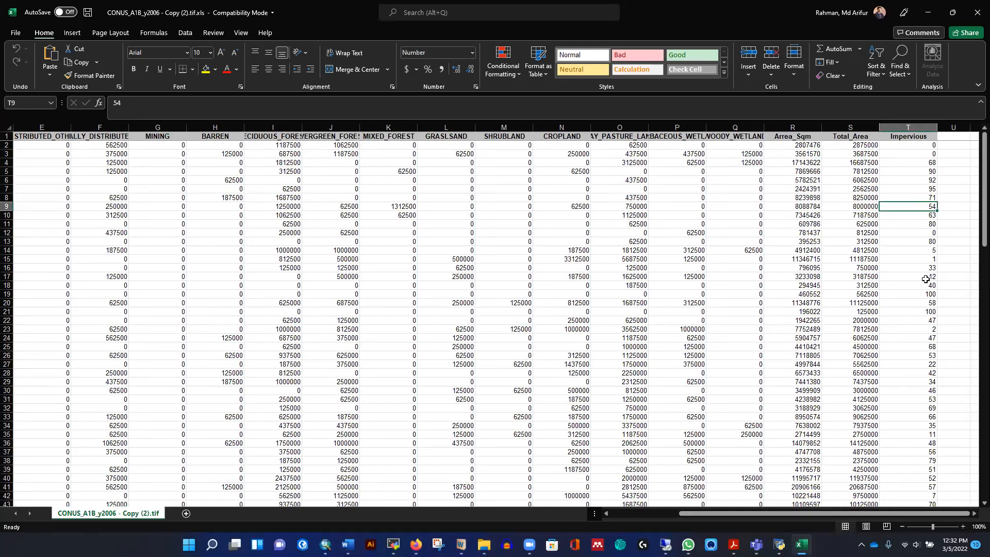
click(862, 147)
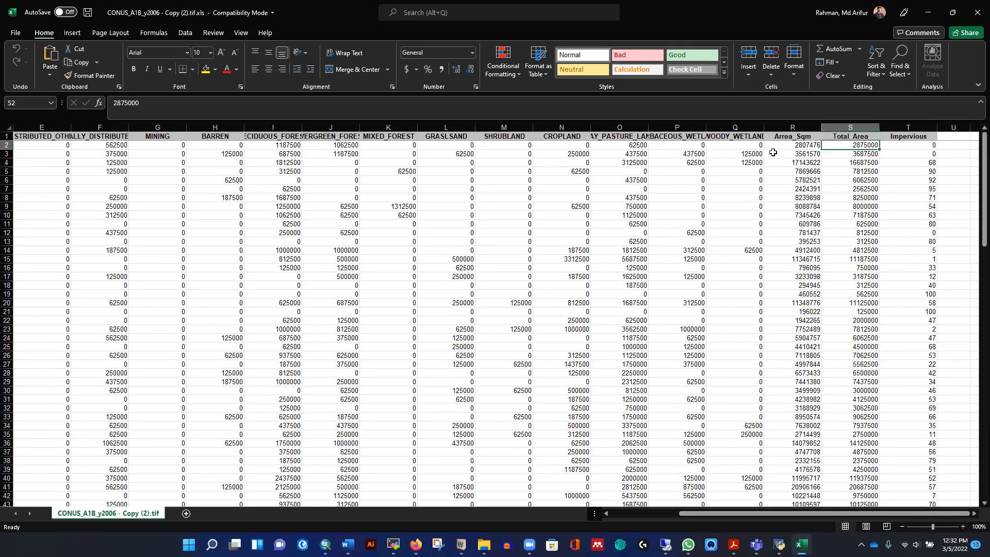
click(923, 213)
click(920, 276)
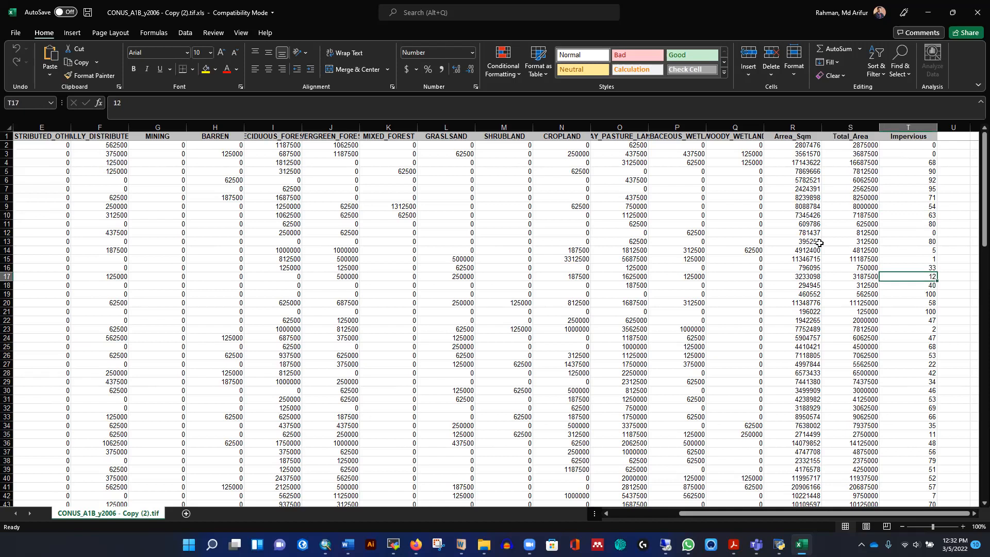
click(789, 137)
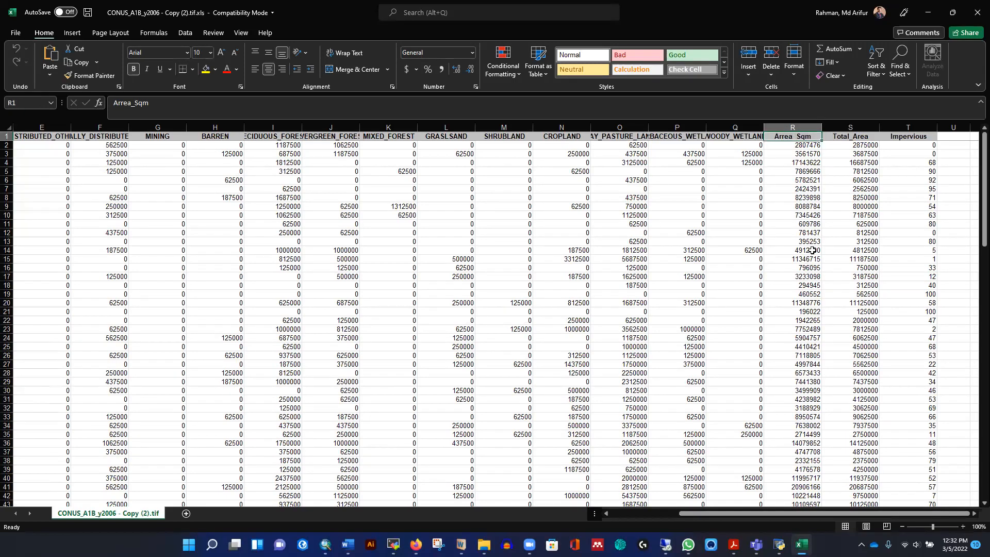
- Compare the Arrea_Sqm values against Total_Area cell by cell for the subbasin rows of the output table
click(792, 152)
click(792, 204)
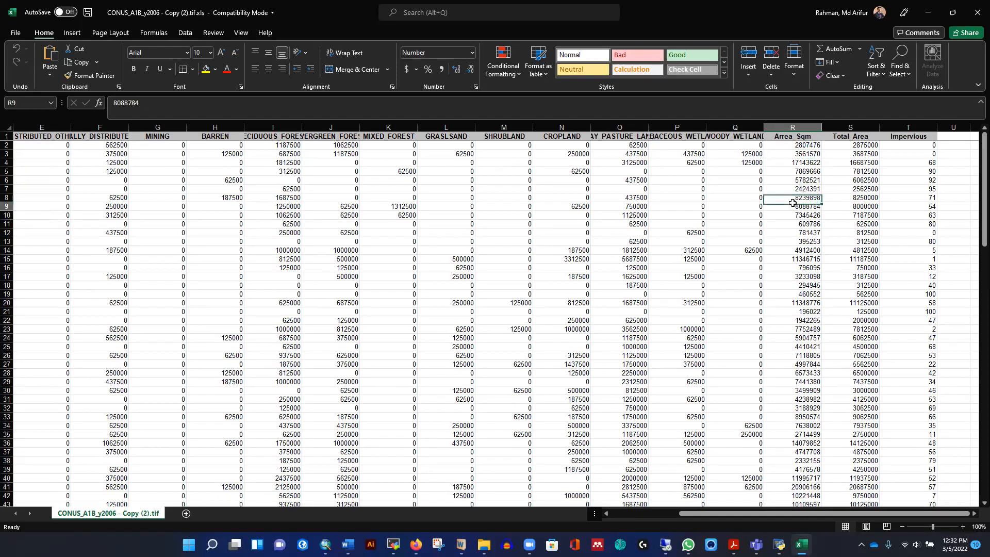
click(791, 146)
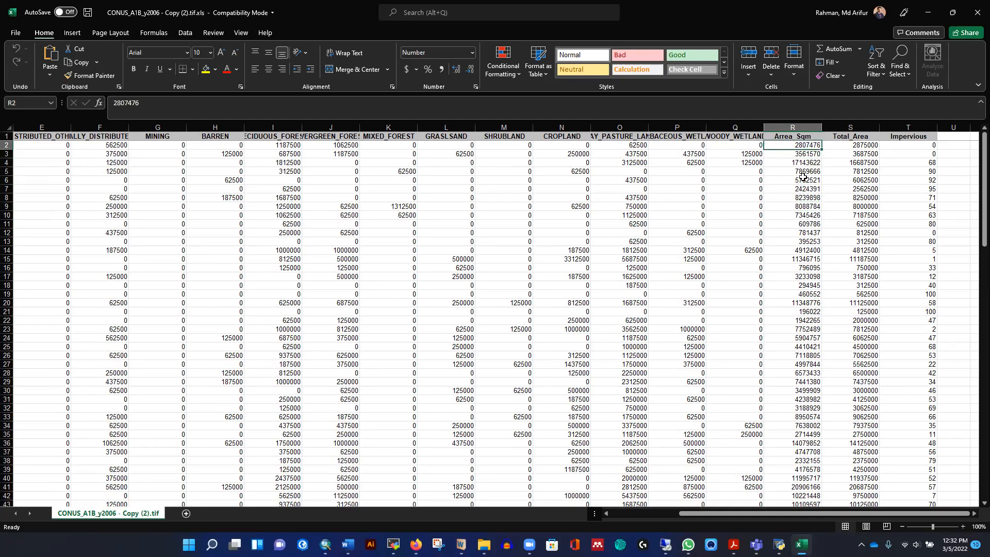
click(860, 145)
click(796, 162)
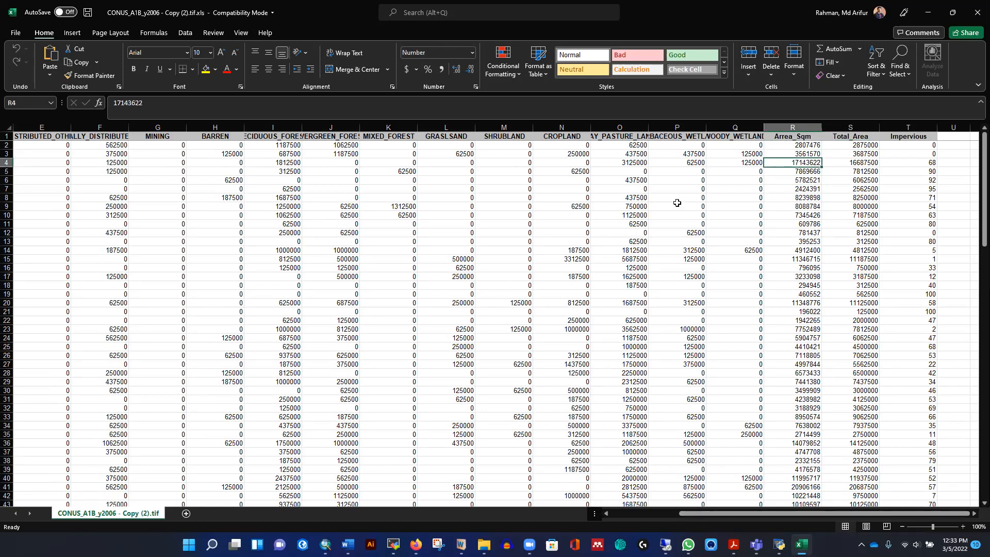
click(797, 145)
click(795, 155)
click(857, 145)
click(806, 145)
click(862, 146)
click(815, 145)
click(859, 145)
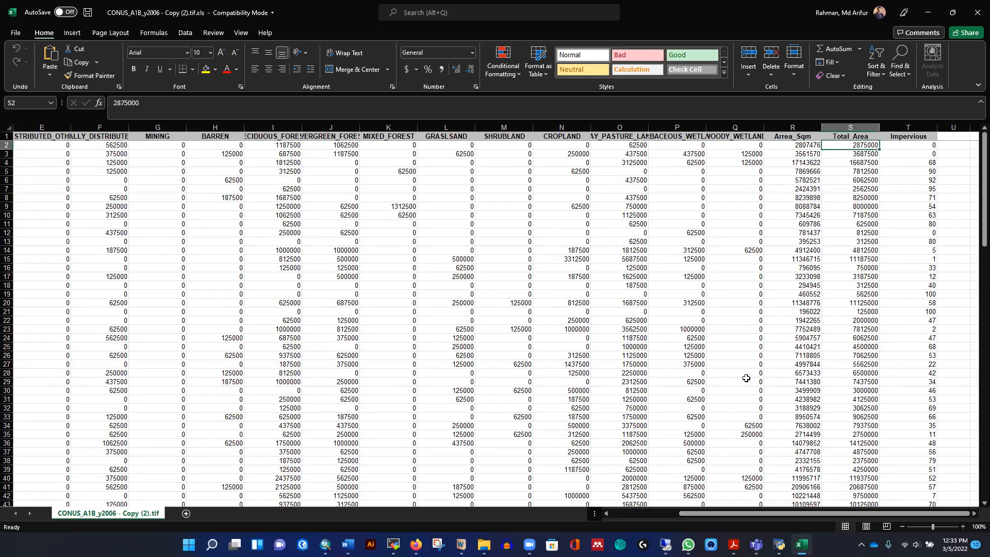
click(802, 156)
click(865, 155)
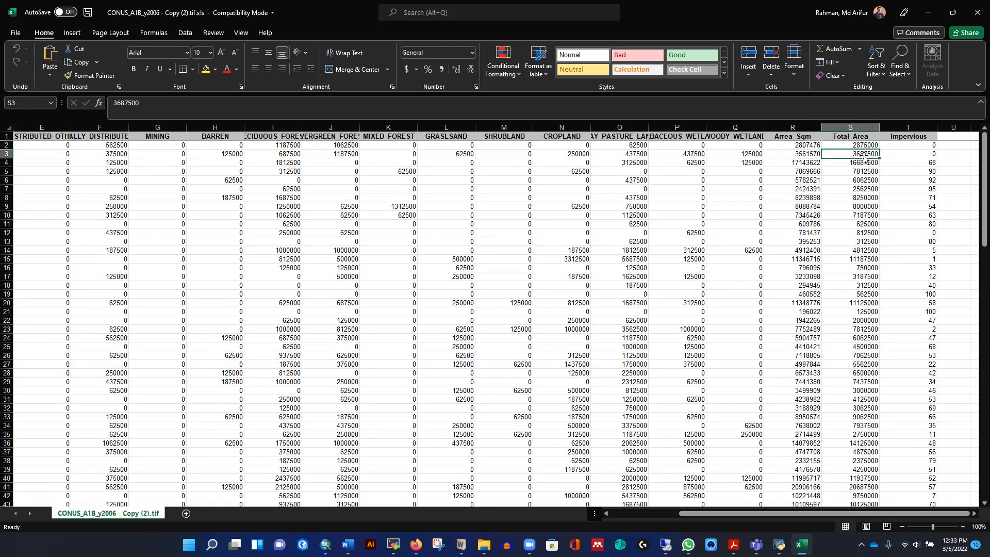
click(805, 171)
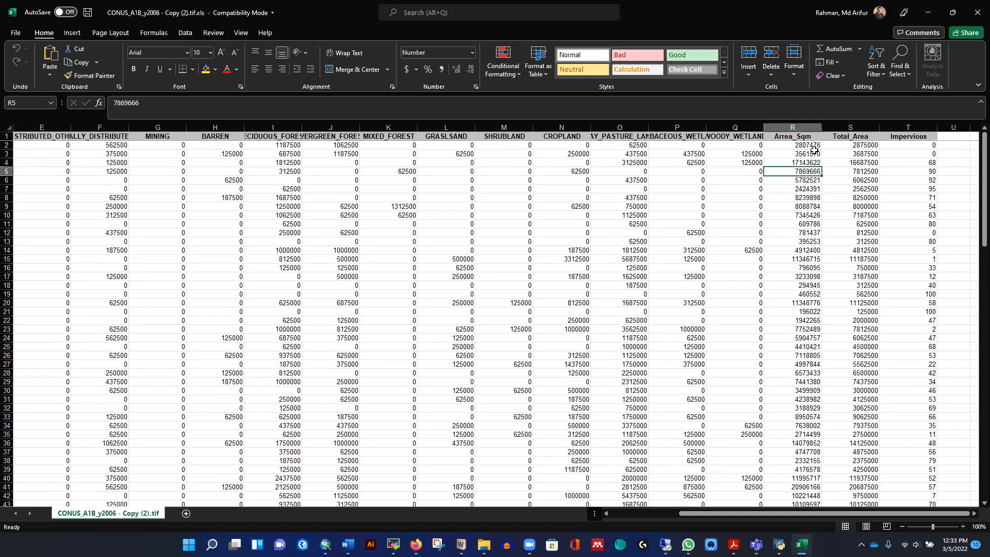
click(801, 146)
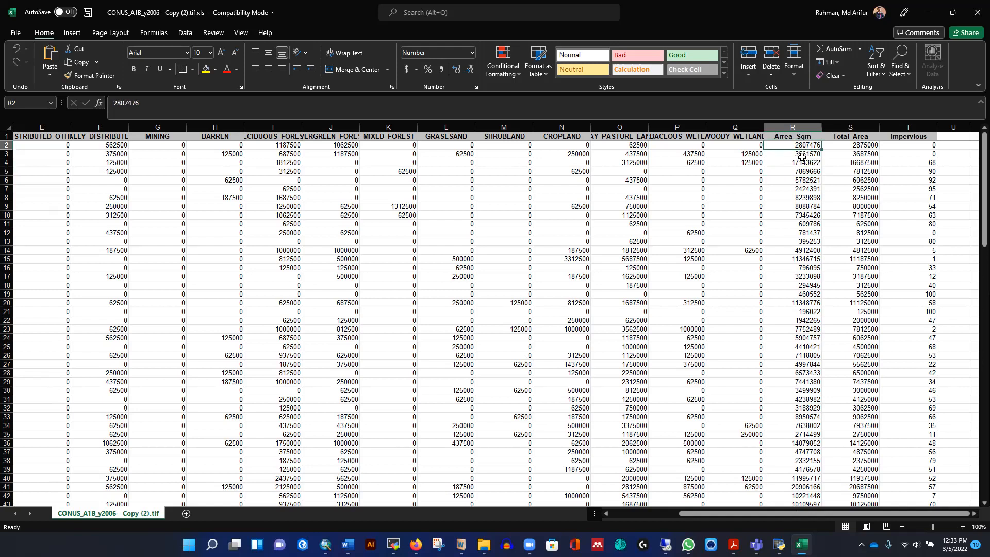
click(802, 154)
click(791, 146)
key(Right)
click(801, 146)
click(850, 160)
click(857, 258)
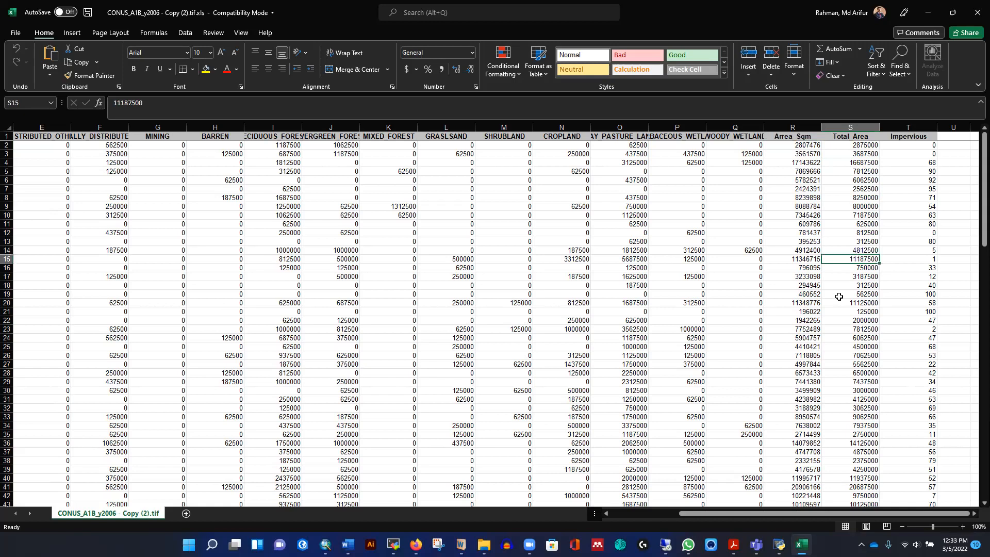
scroll(840, 295, down, 1)
scroll(839, 296, up, 3)
- Close the workbook and return to the model, dismissing the finished run dialog
click(976, 12)
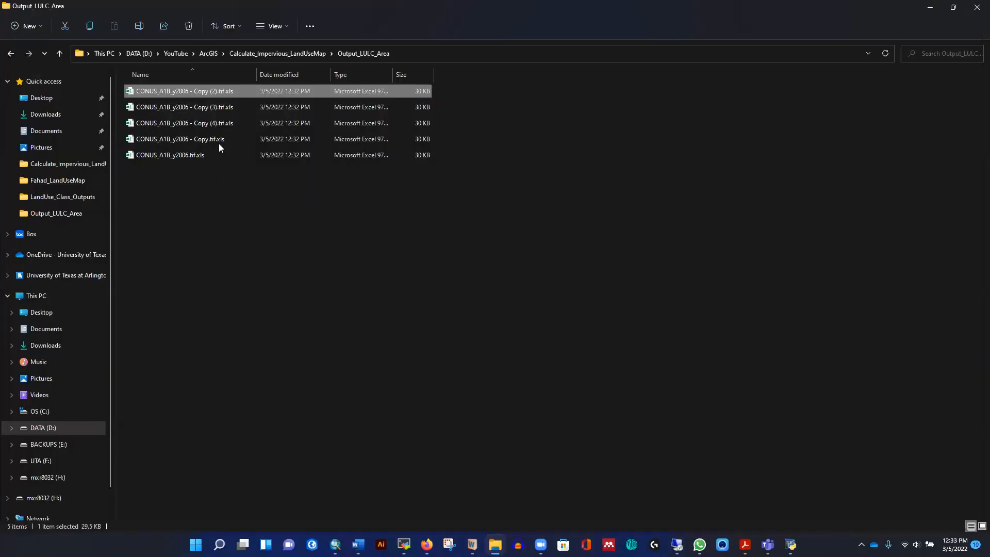
click(929, 9)
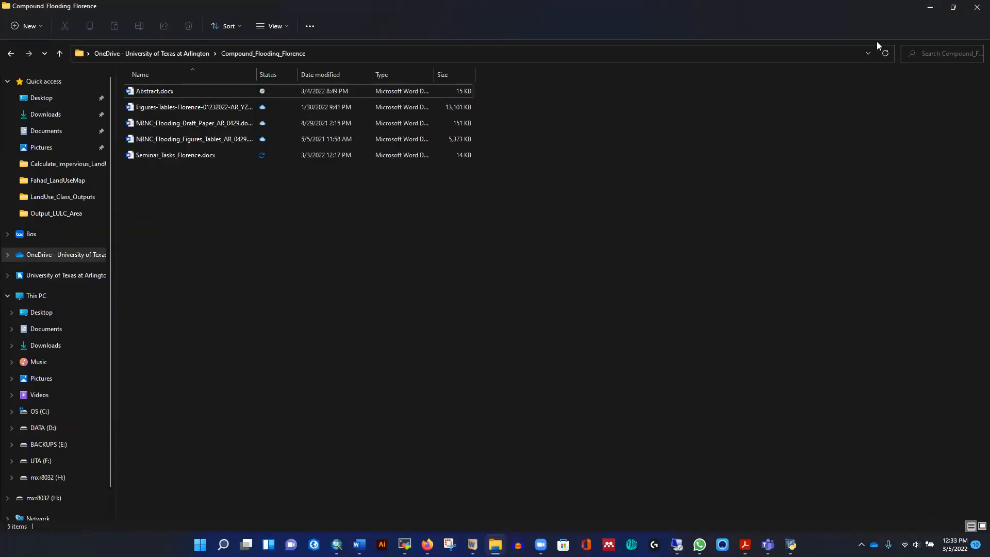
mouse_move(336, 544)
click(302, 488)
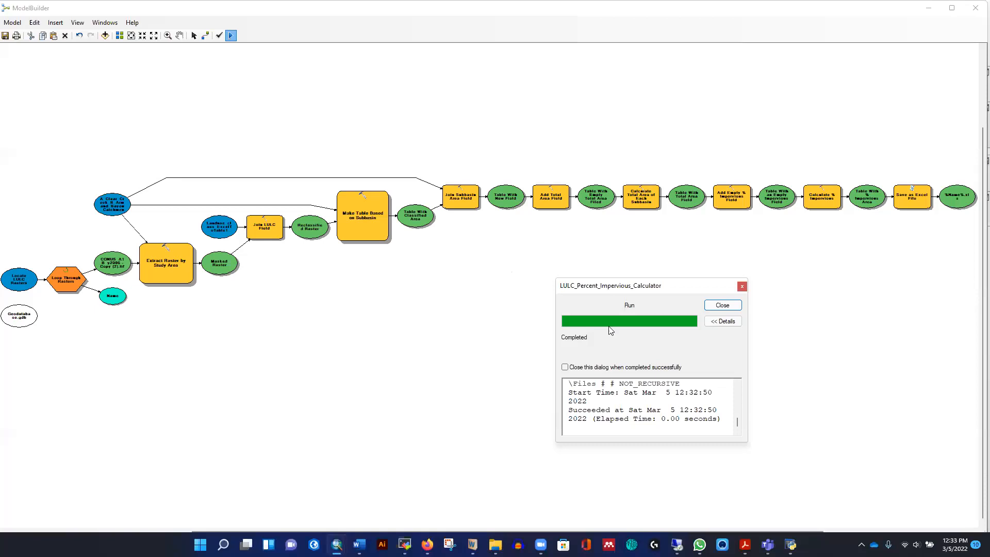
click(722, 305)
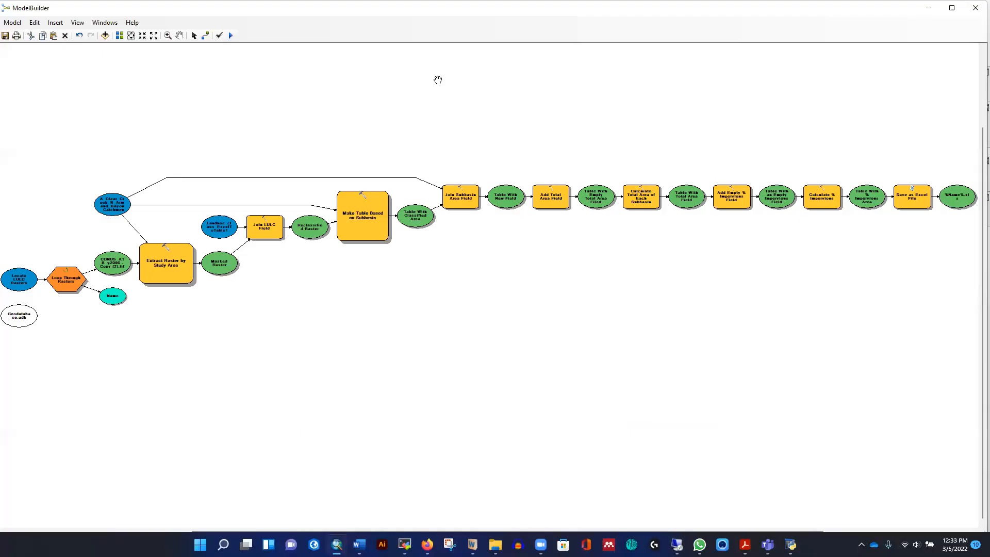
- Validate the entire LULC_Percent_Impervious_Calculator model and run it again, closing the progress dialog
click(219, 36)
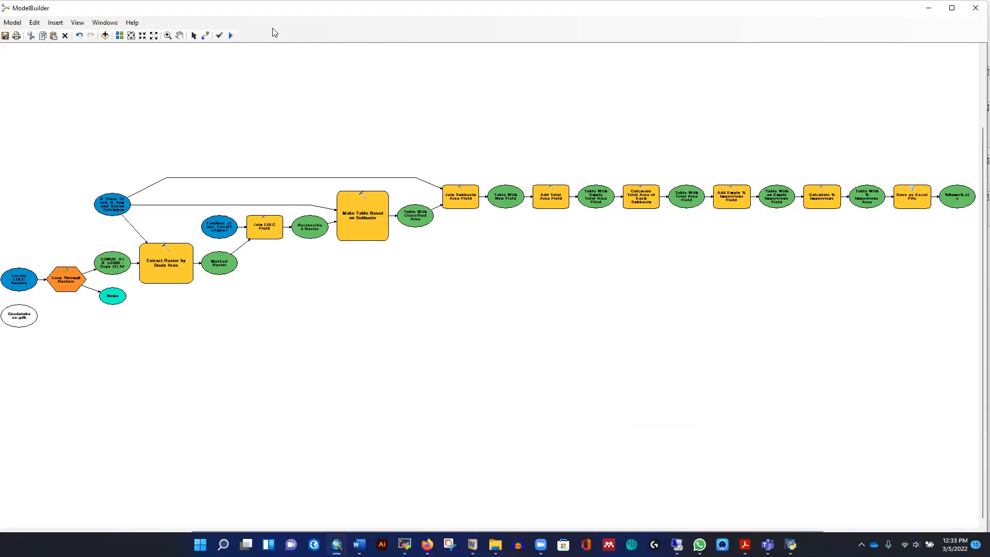
click(230, 36)
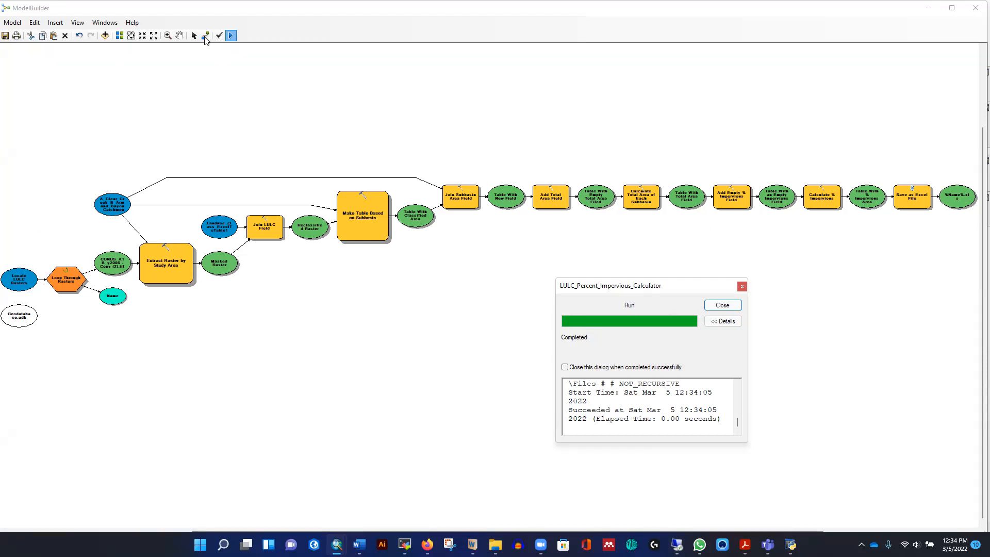
click(722, 305)
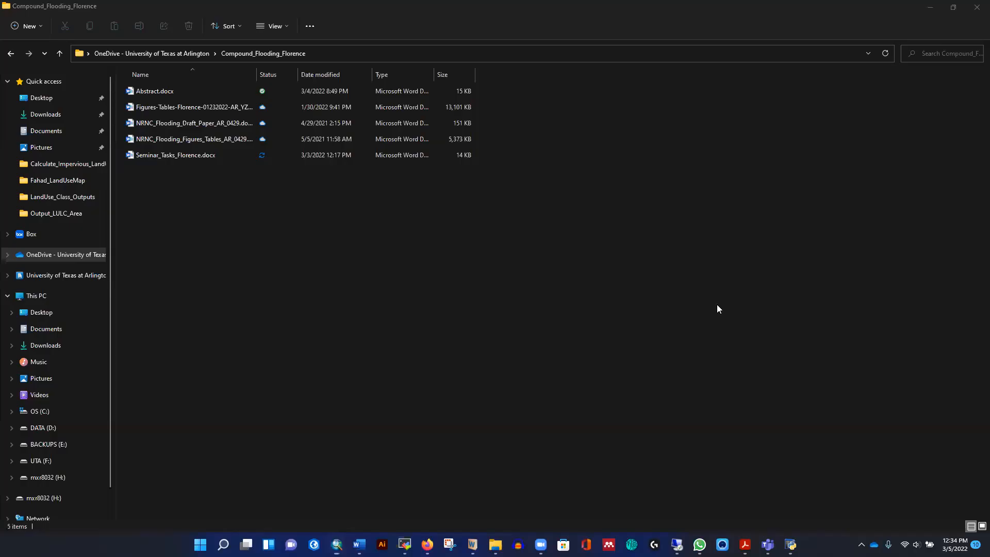